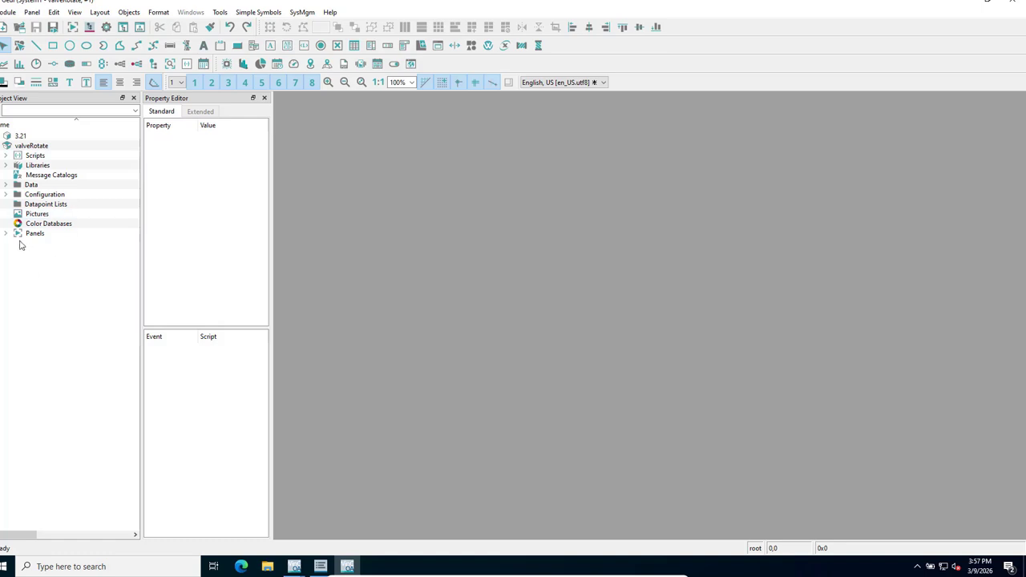
Expand the Panels folder and open main.pnl in the panel editor.
{"action": "left_click", "coordinate": [6, 234]}
{"action": "left_click", "coordinate": [63, 264]}
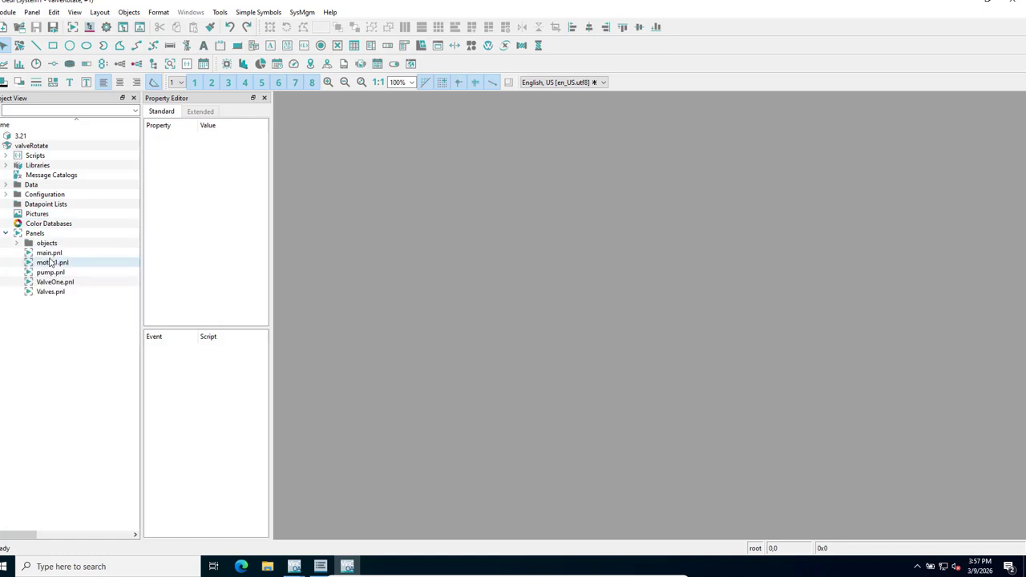
{"action": "double_click", "coordinate": [53, 254]}
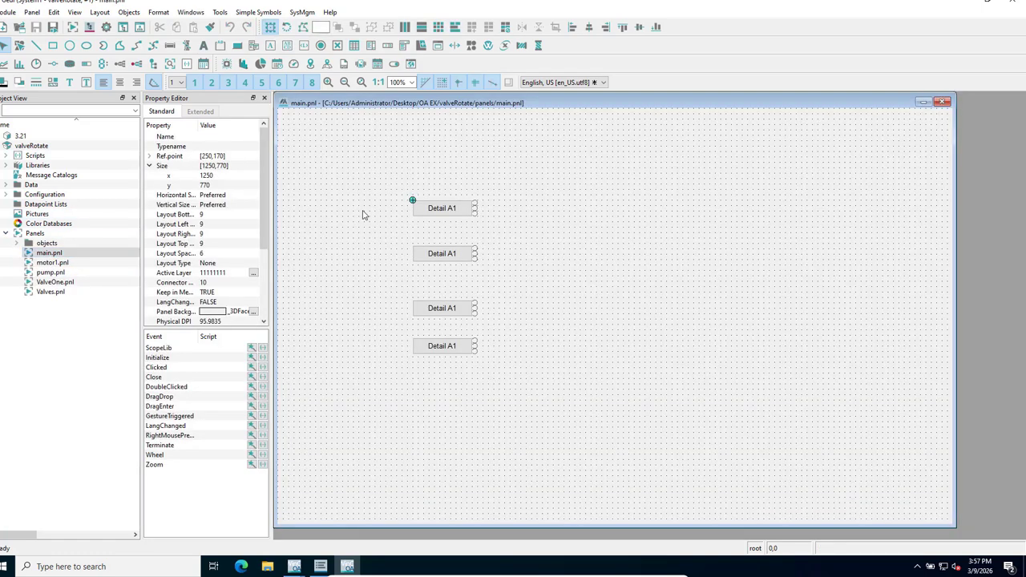
{"action": "left_click", "coordinate": [46, 267]}
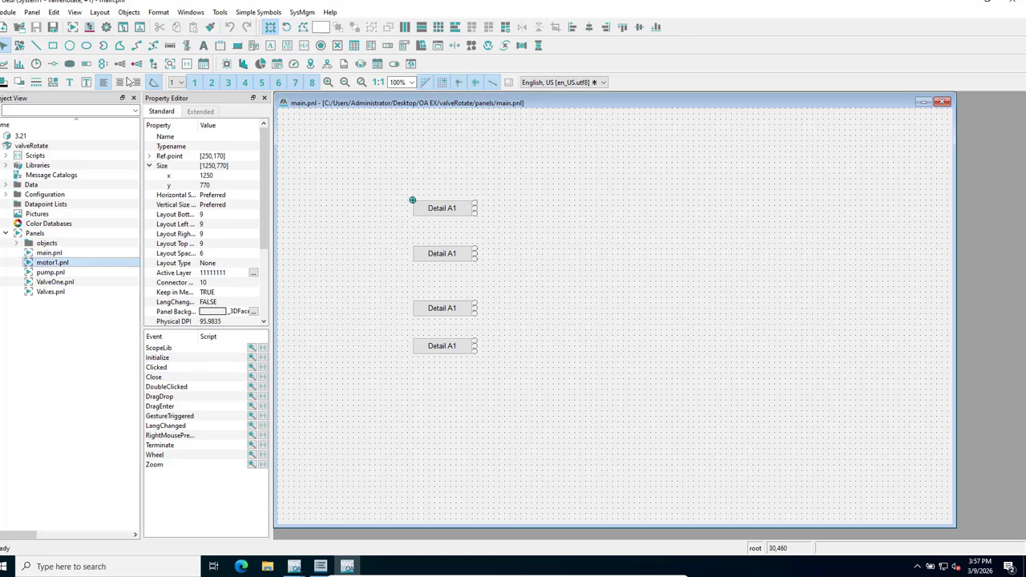
Open User Administration from System Management's Permission section.
{"action": "left_click", "coordinate": [105, 28]}
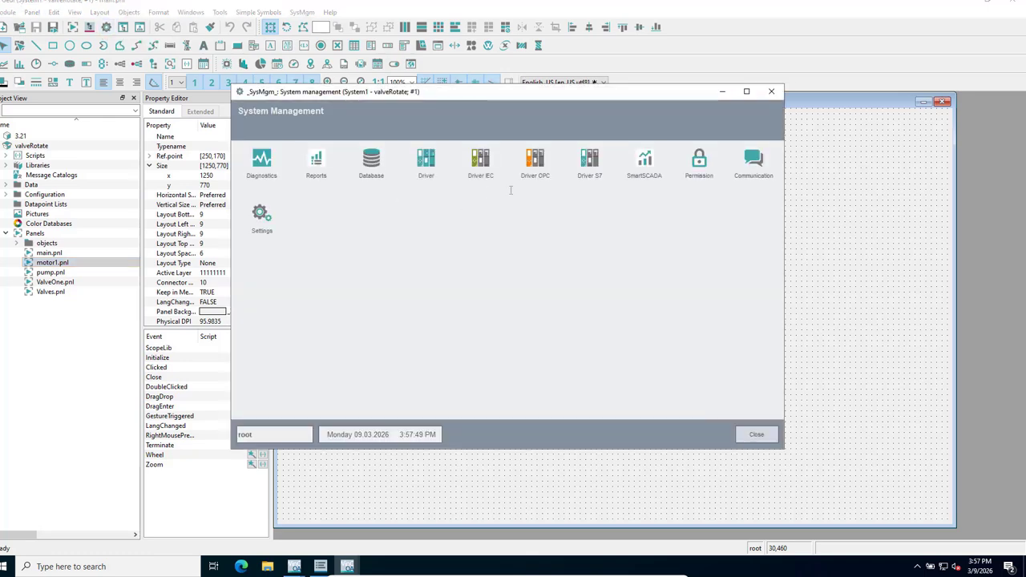
{"action": "left_click", "coordinate": [698, 168]}
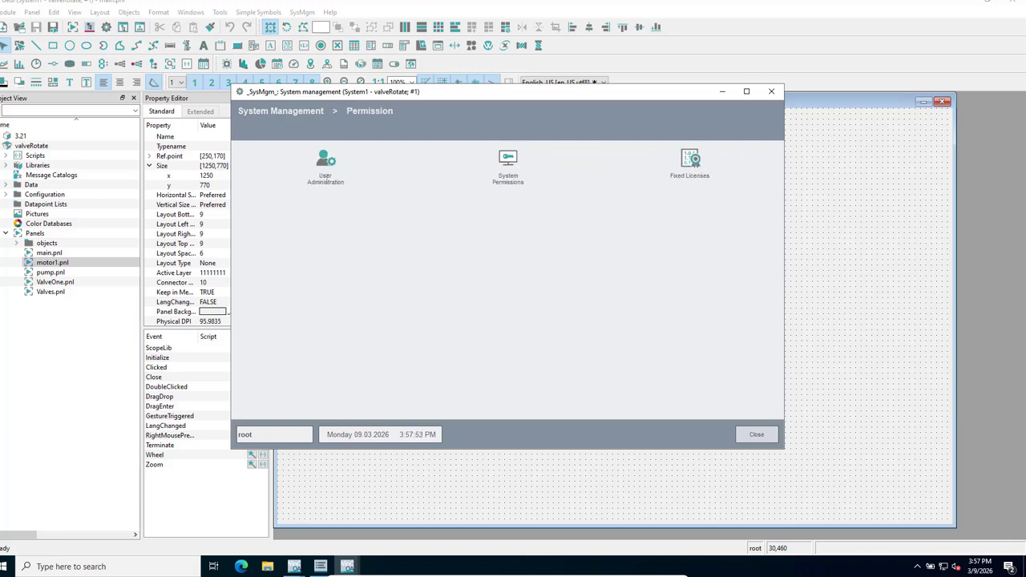
{"action": "left_click", "coordinate": [325, 163]}
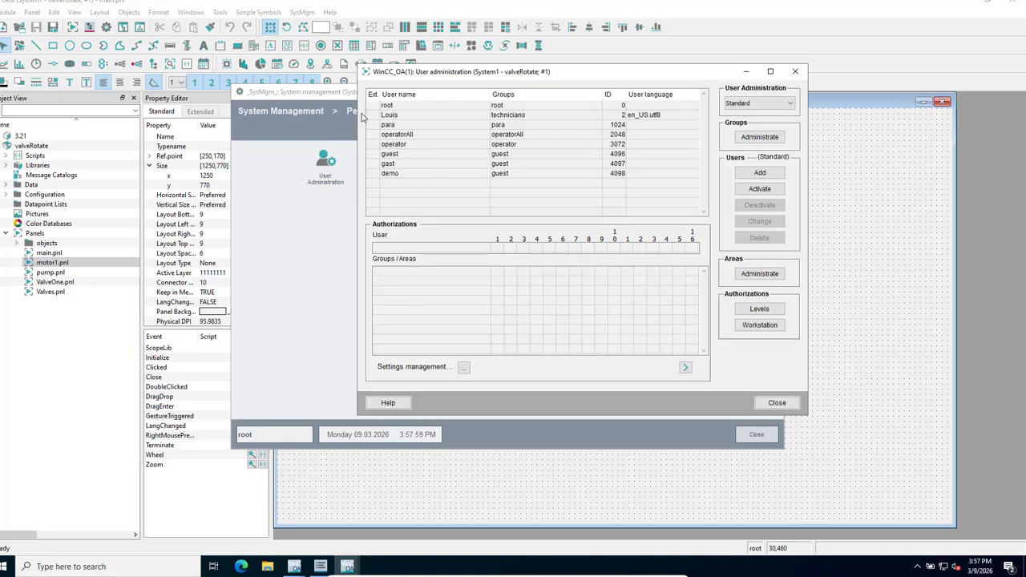
Delete the user in the technicians group, confirming with Yes.
{"action": "left_click", "coordinate": [389, 117]}
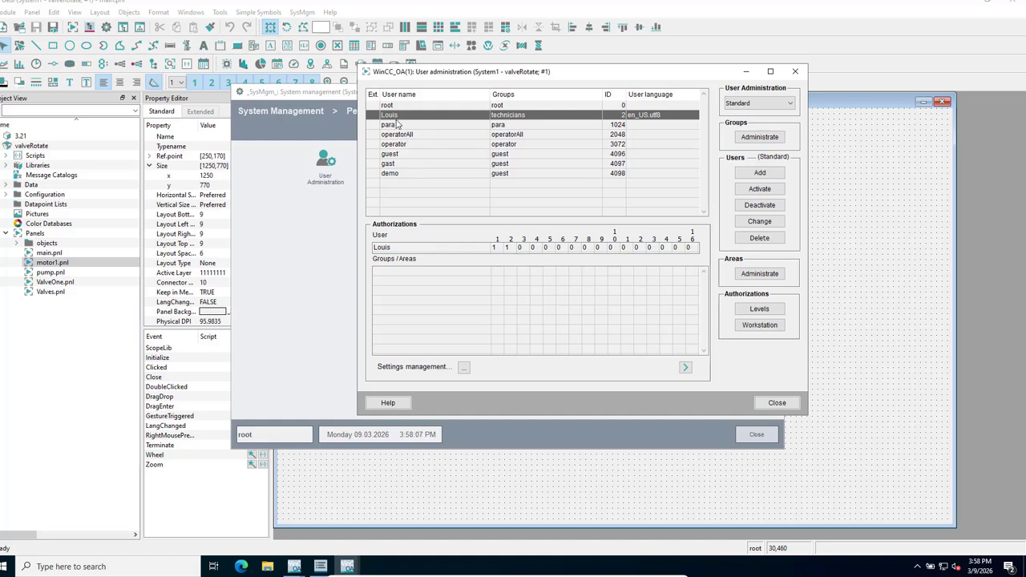
{"action": "left_click", "coordinate": [760, 239]}
{"action": "left_click", "coordinate": [624, 273]}
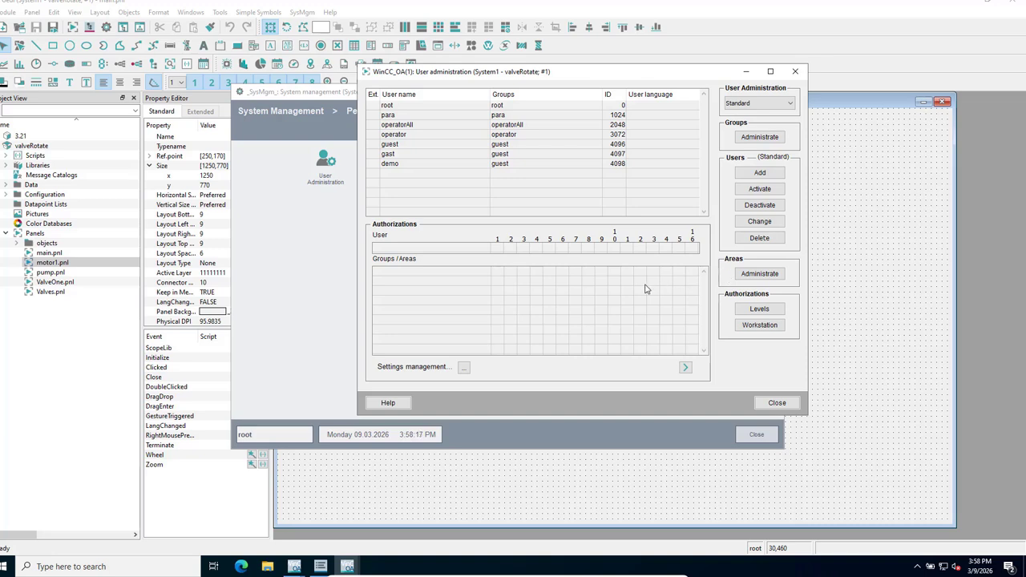
{"action": "left_click", "coordinate": [756, 141]}
Delete the technicians group in Group administration, confirming with Yes.
{"action": "left_click", "coordinate": [753, 141]}
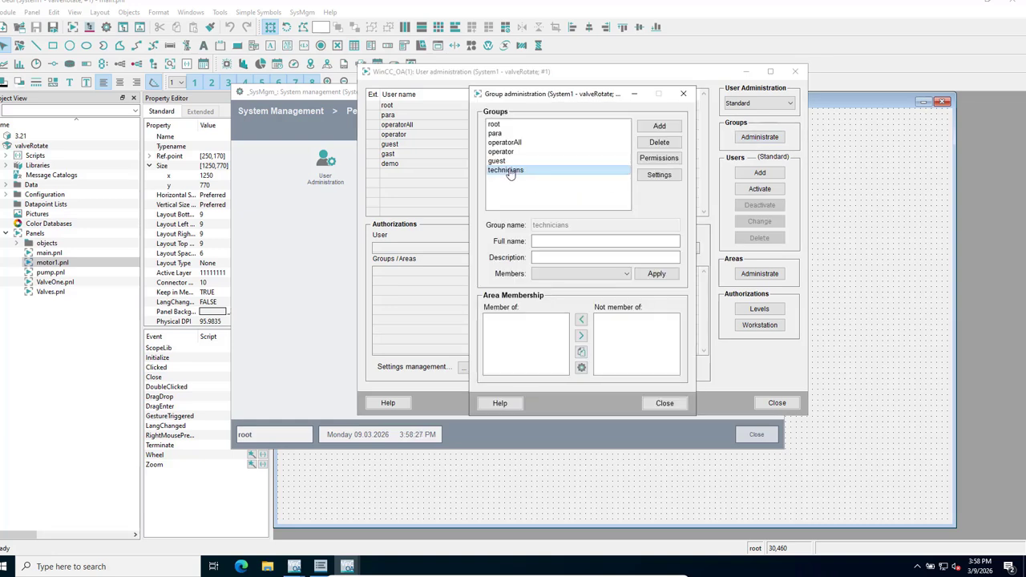
{"action": "left_click", "coordinate": [659, 142]}
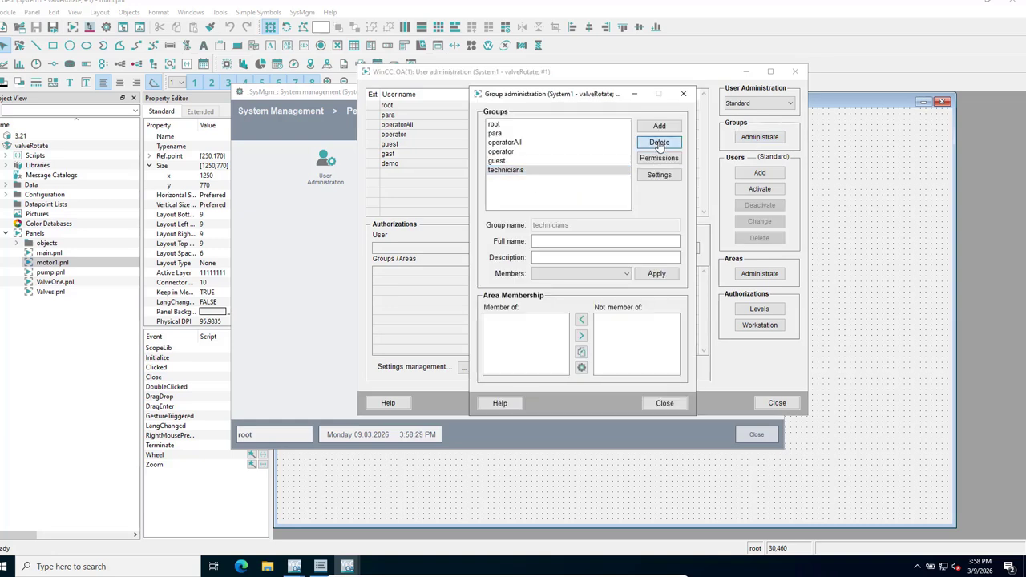
{"action": "left_click", "coordinate": [651, 284]}
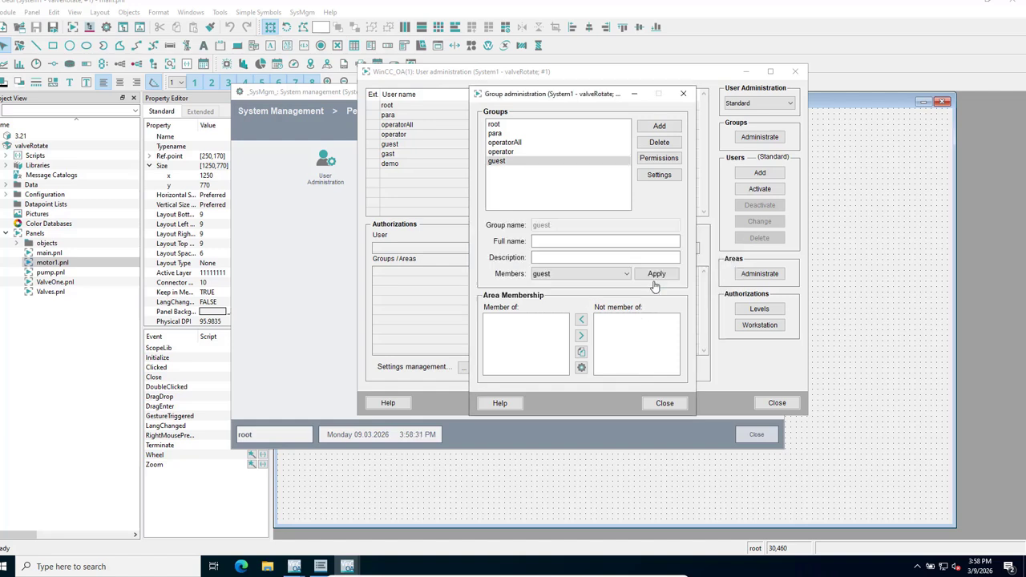
Add a new group named 'supervsiors'.
{"action": "left_click", "coordinate": [659, 127]}
{"action": "left_click", "coordinate": [545, 241]}
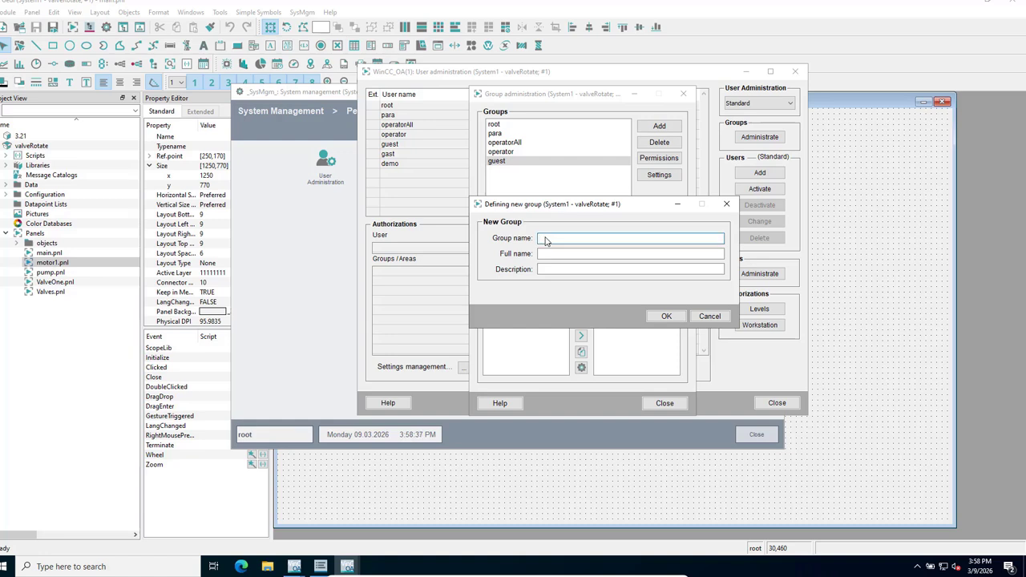
{"action": "type", "text": "super"}
{"action": "type", "text": "vsiors"}
{"action": "left_click", "coordinate": [669, 317]}
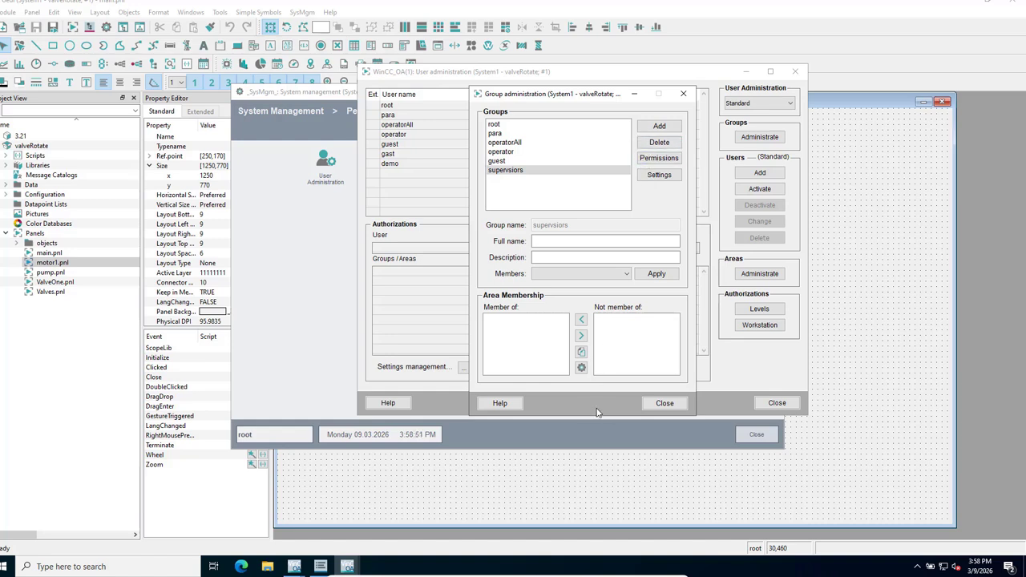
Set authorization bit 1 (Visualize) to 1 for the supervsiors group.
{"action": "left_click", "coordinate": [659, 159]}
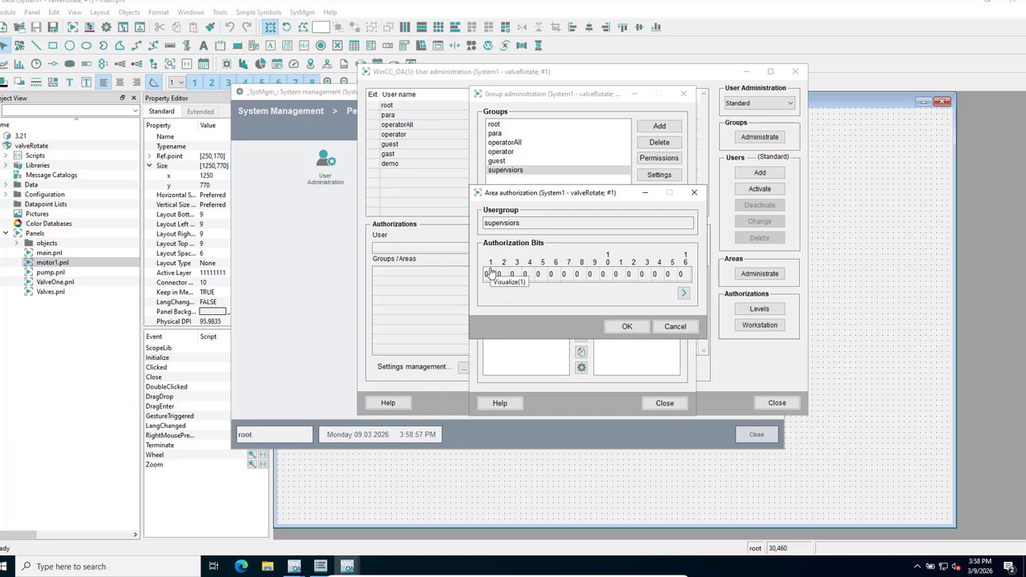
{"action": "left_click", "coordinate": [491, 275]}
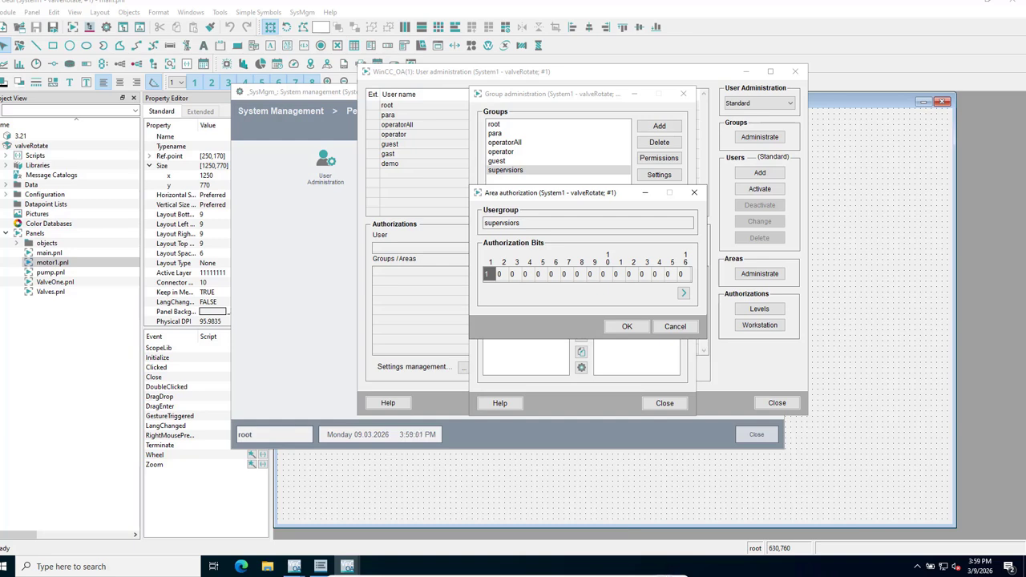
{"action": "left_click", "coordinate": [664, 570]}
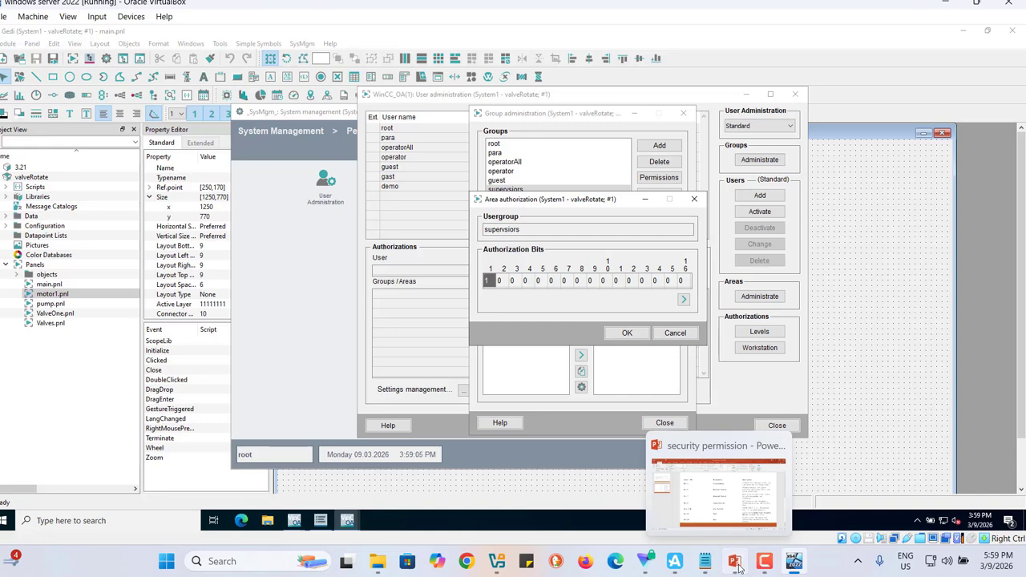
{"action": "left_click", "coordinate": [739, 566]}
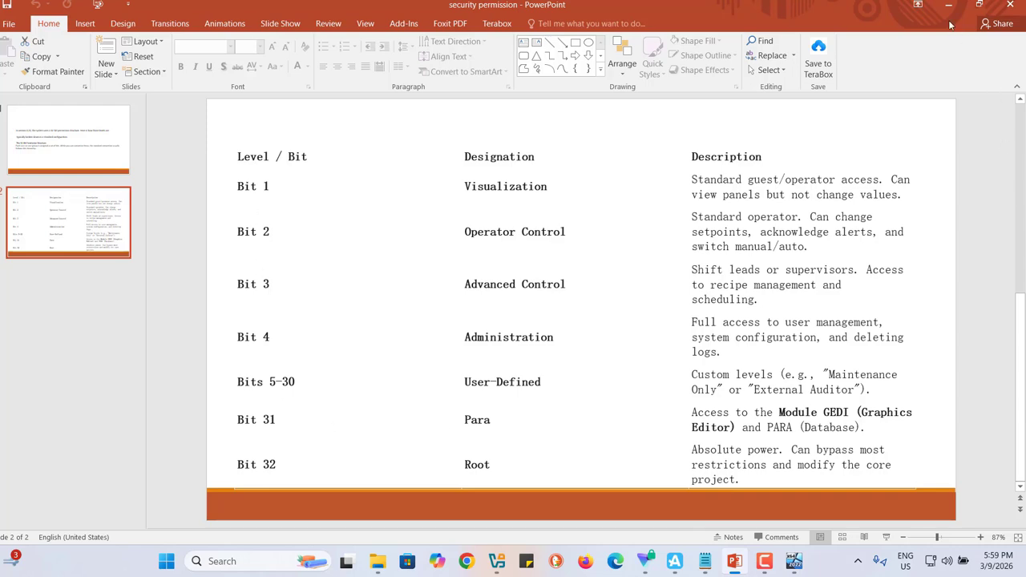
{"action": "key", "text": "alt+Tab"}
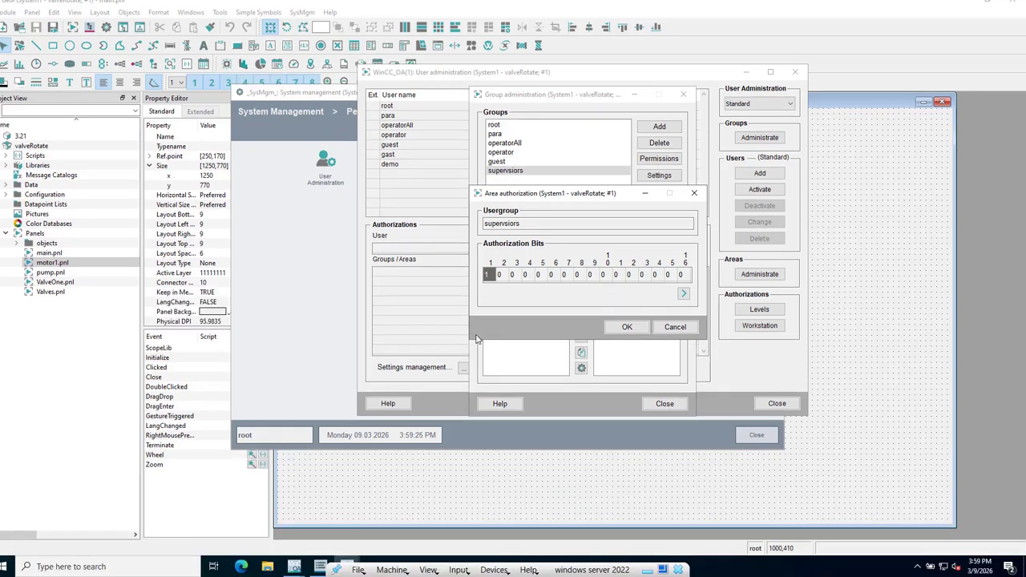
Grant supervsiors authorization bits 2, 3 and 4, save, and close Group administration.
{"action": "left_click", "coordinate": [500, 275]}
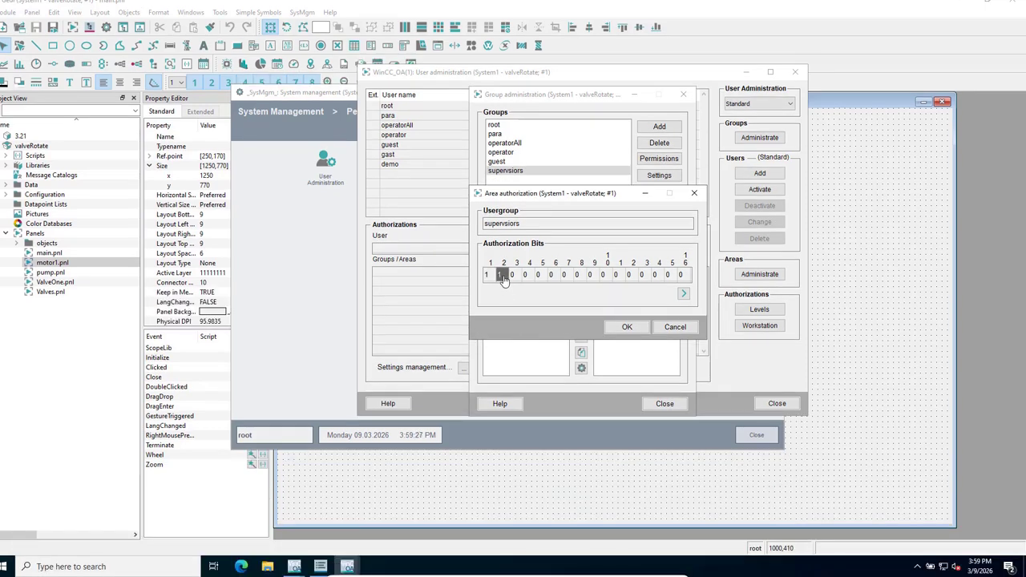
{"action": "left_click", "coordinate": [513, 275]}
{"action": "left_click", "coordinate": [525, 275]}
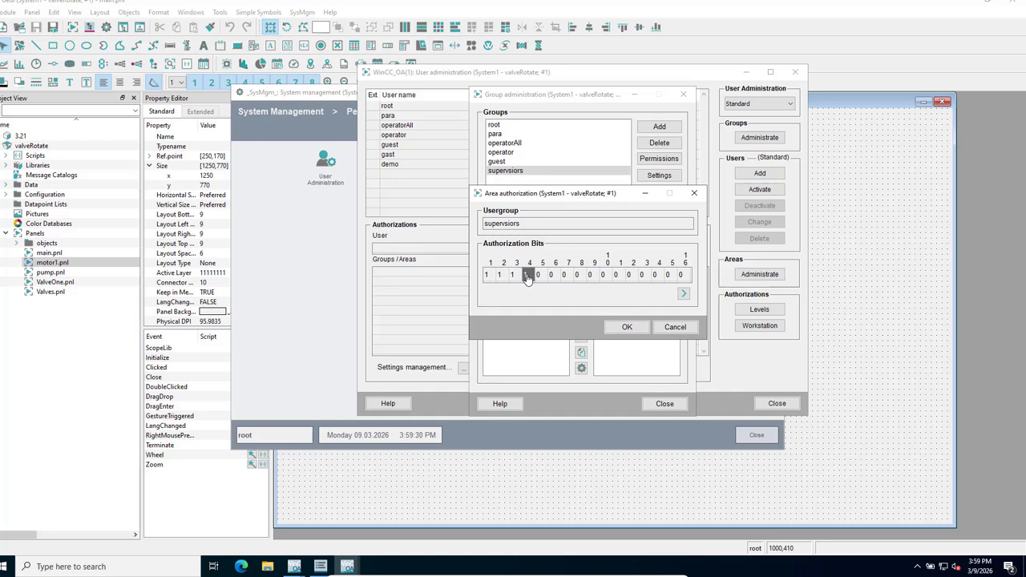
{"action": "left_click", "coordinate": [630, 331]}
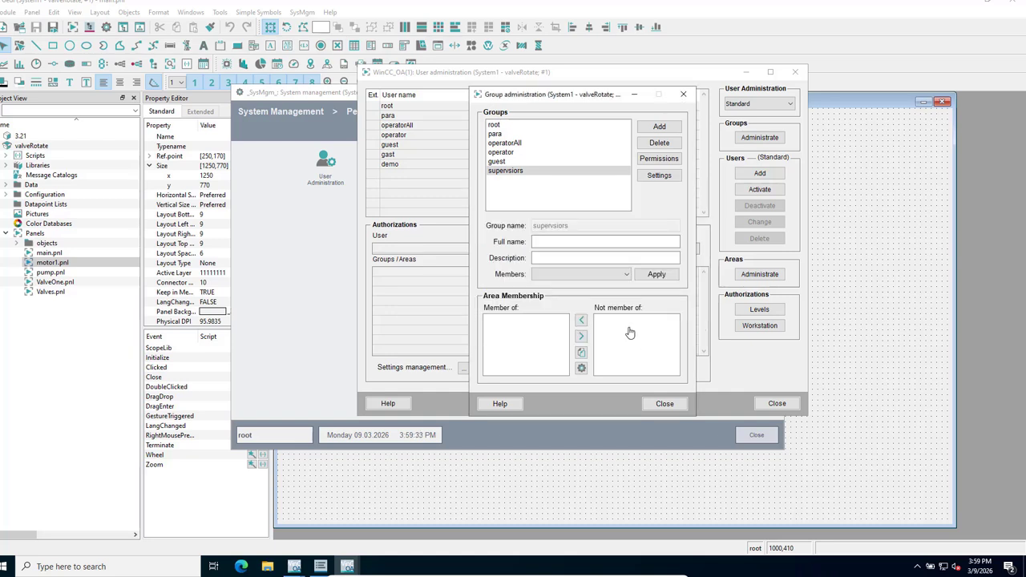
{"action": "left_click", "coordinate": [664, 404]}
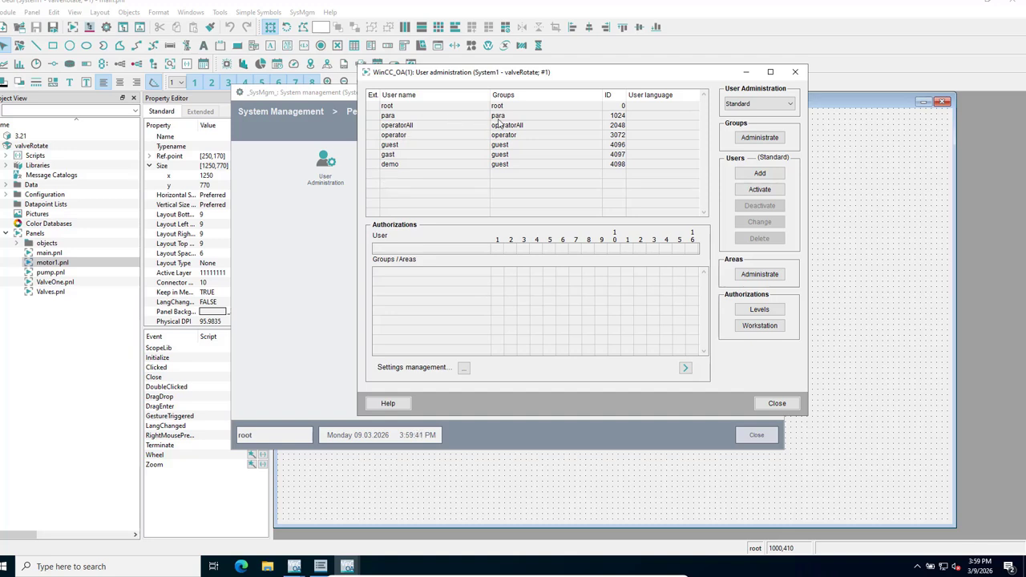
Create a new user with a password as a member of supervsiors, and save it.
{"action": "left_click", "coordinate": [759, 175]}
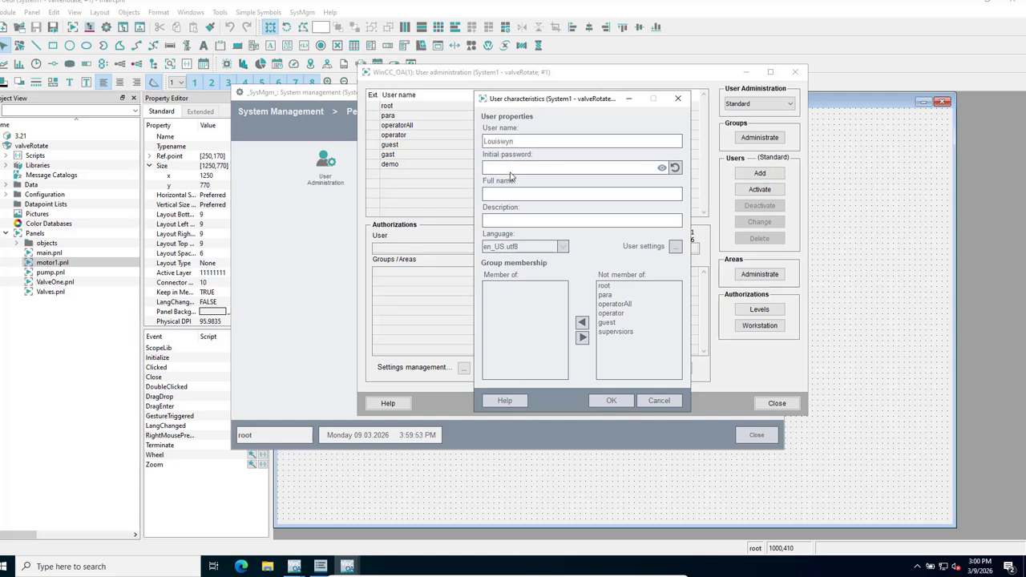
{"action": "left_click", "coordinate": [572, 168]}
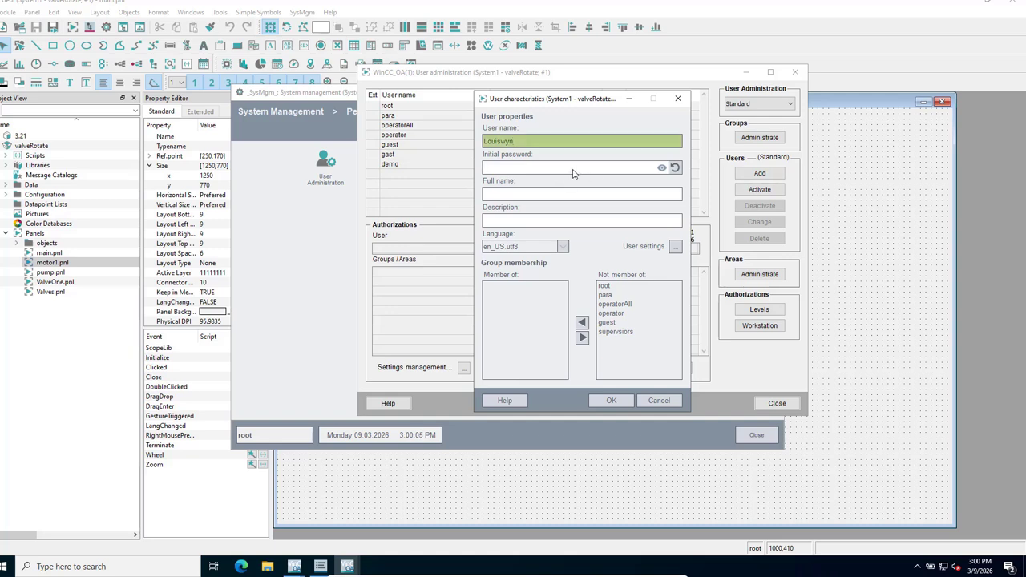
{"action": "type", "text": "p"}
{"action": "left_click", "coordinate": [614, 332]}
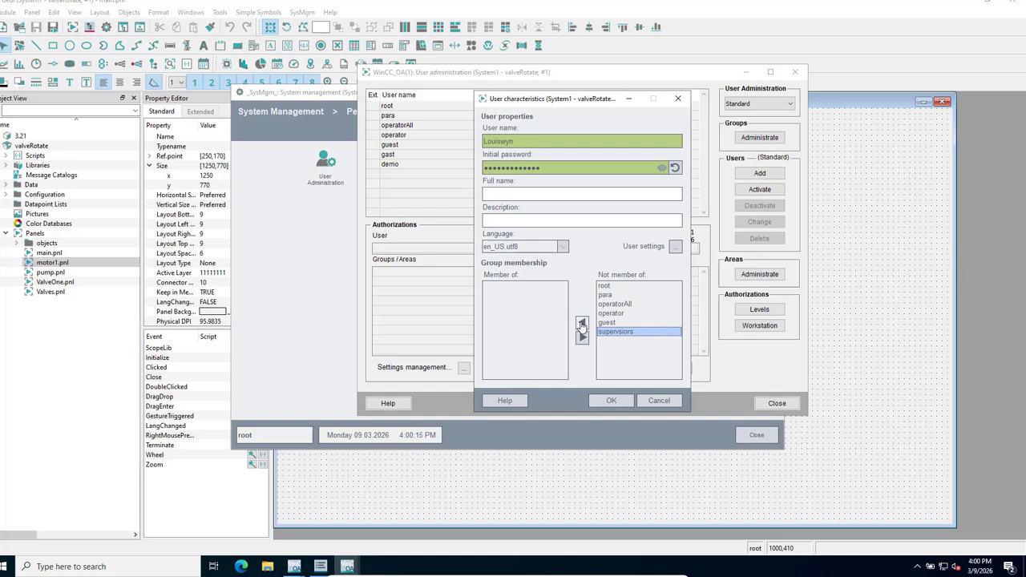
{"action": "left_click", "coordinate": [582, 324]}
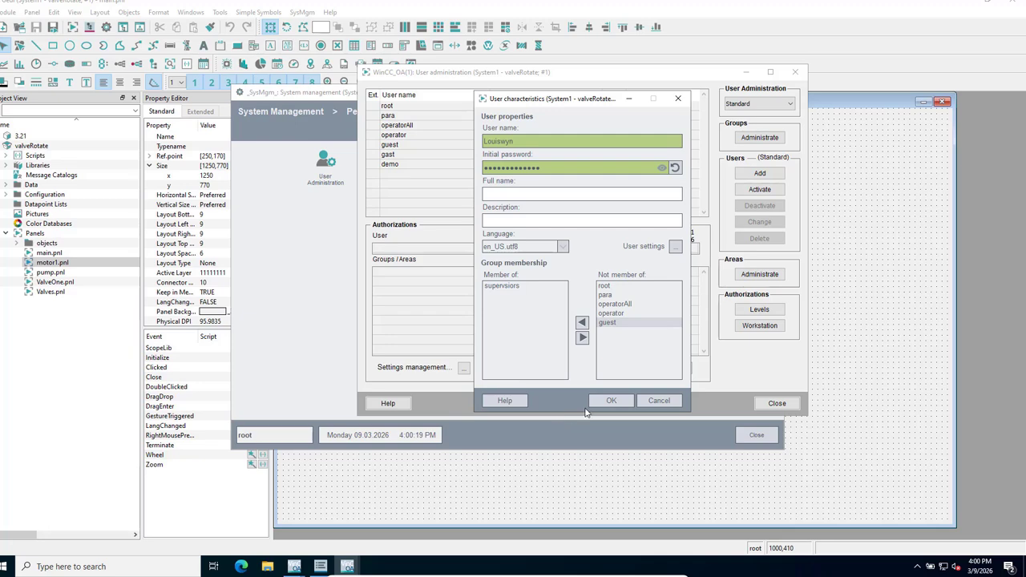
{"action": "left_click", "coordinate": [611, 401]}
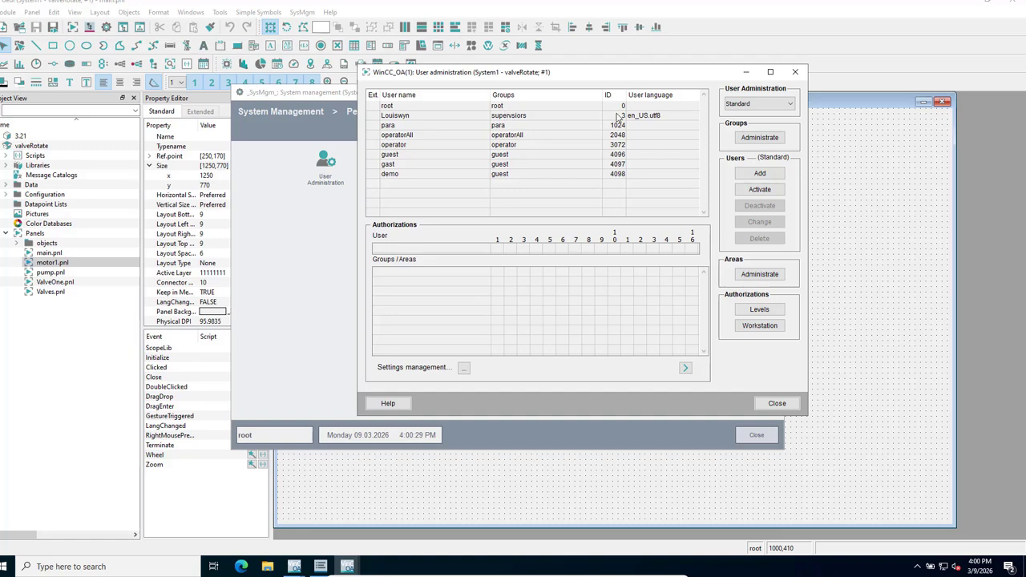
Review the authorizations of the para, demo and operatorAll users.
{"action": "left_click", "coordinate": [394, 128]}
{"action": "double_click", "coordinate": [394, 130]}
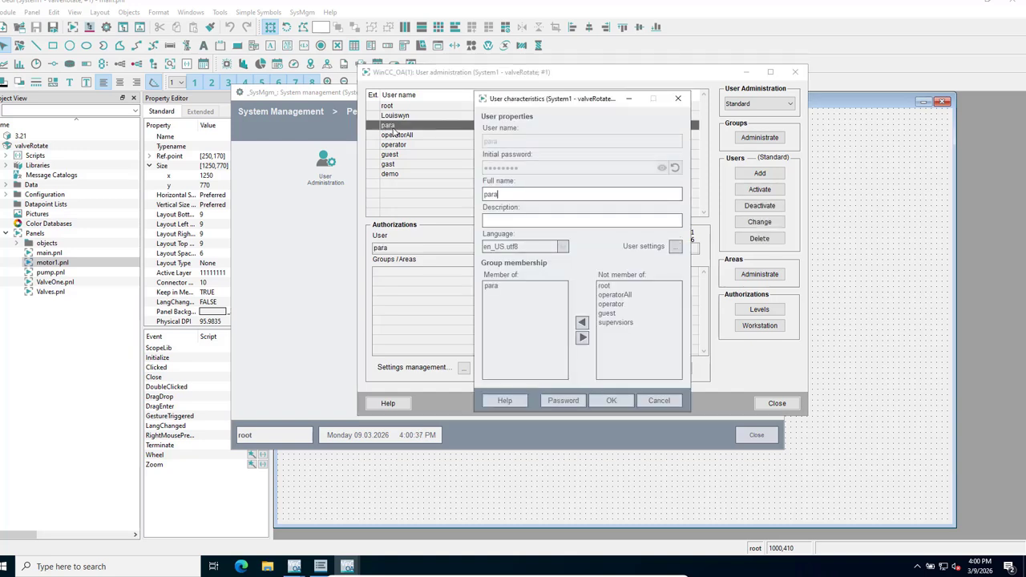
{"action": "left_click", "coordinate": [677, 99]}
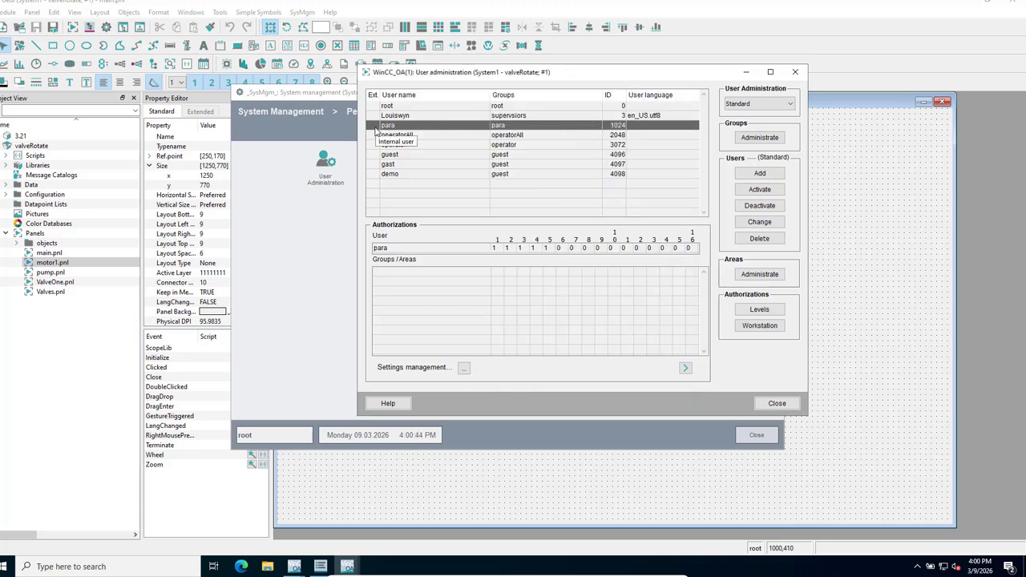
{"action": "left_click", "coordinate": [391, 176]}
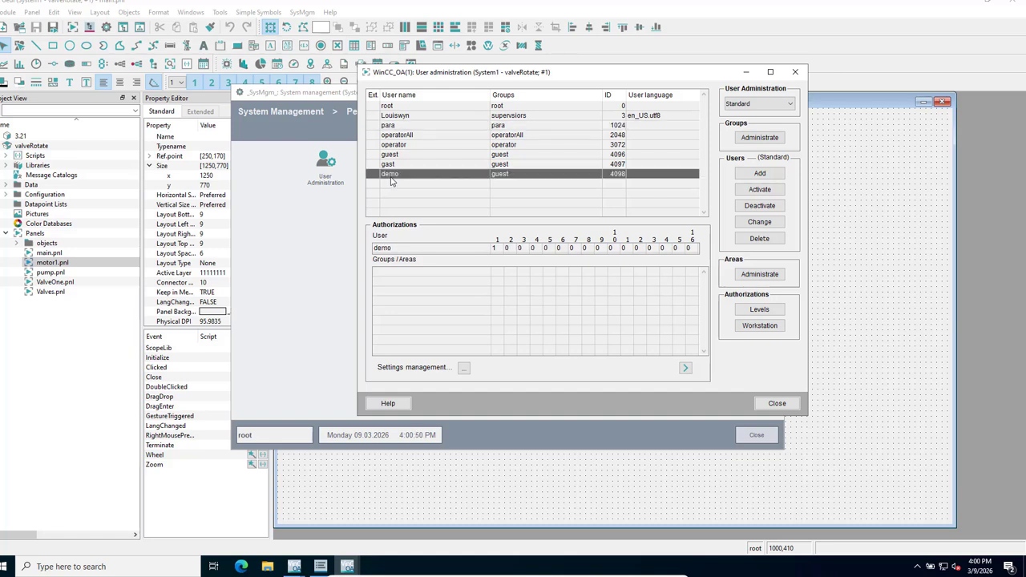
{"action": "left_click", "coordinate": [396, 136]}
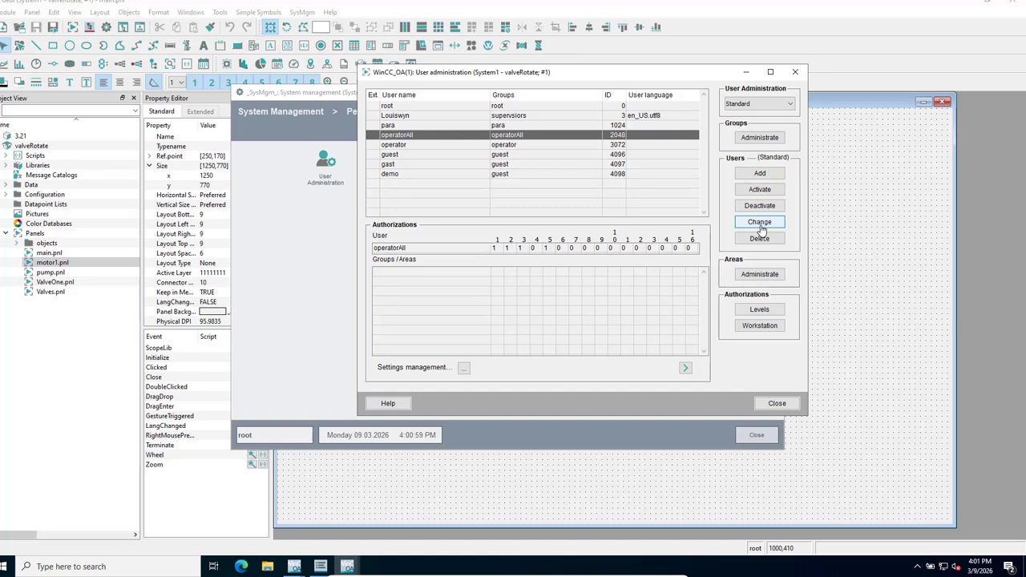
Check the activation list and the new user's authorizations, then close User administration and System Management.
{"action": "left_click", "coordinate": [759, 191]}
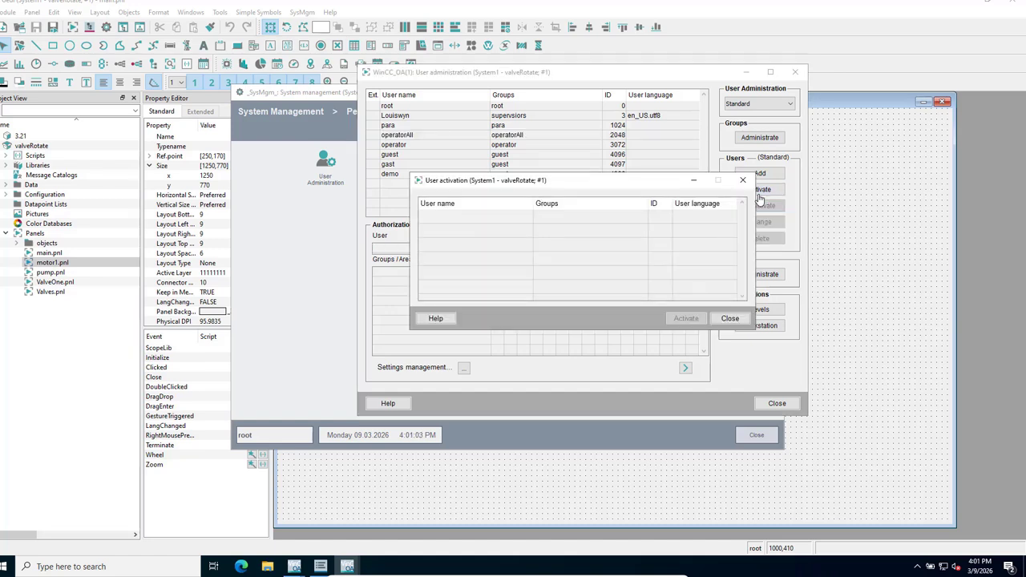
{"action": "left_click", "coordinate": [730, 319]}
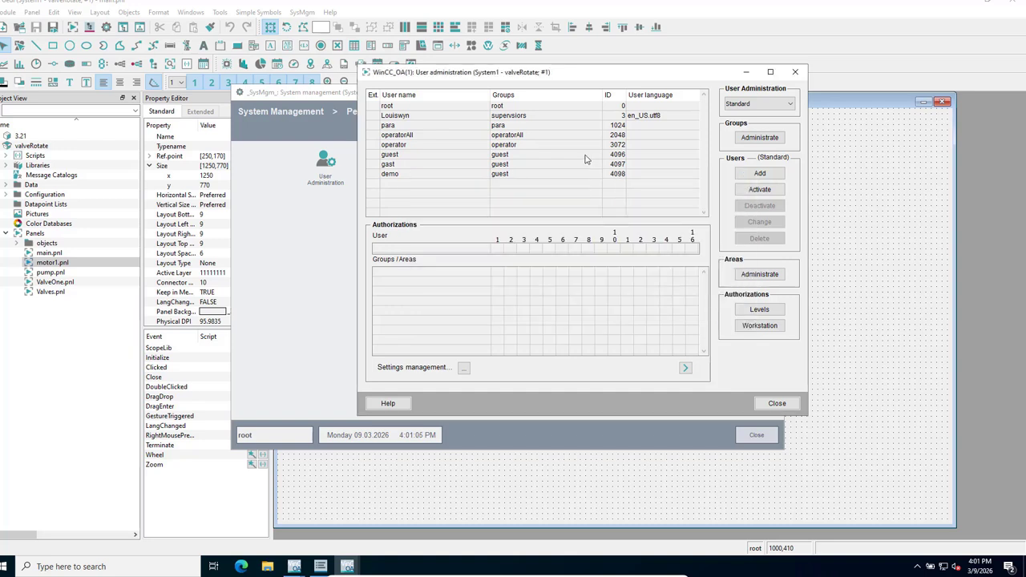
{"action": "left_click", "coordinate": [432, 117]}
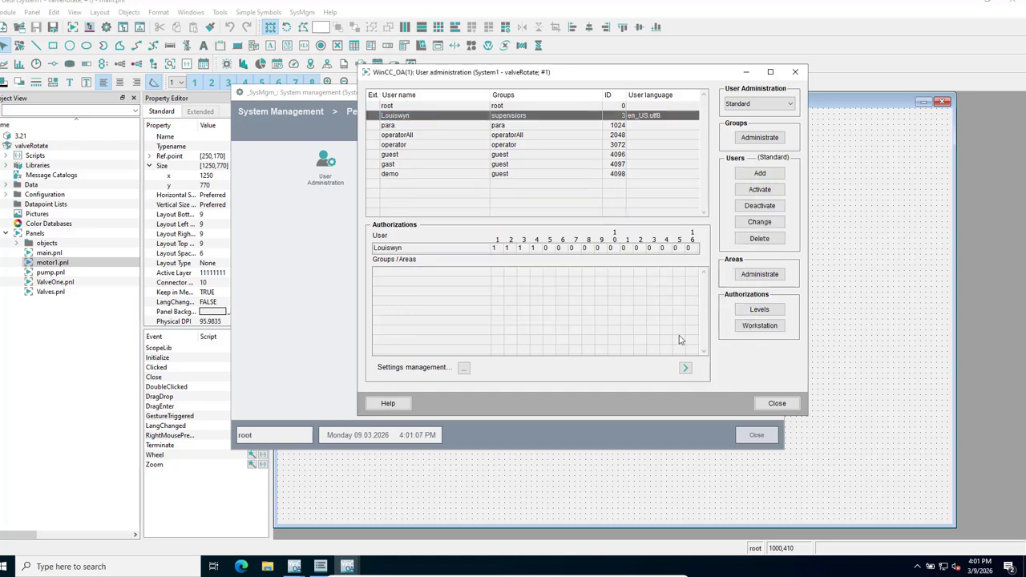
{"action": "left_click", "coordinate": [776, 404]}
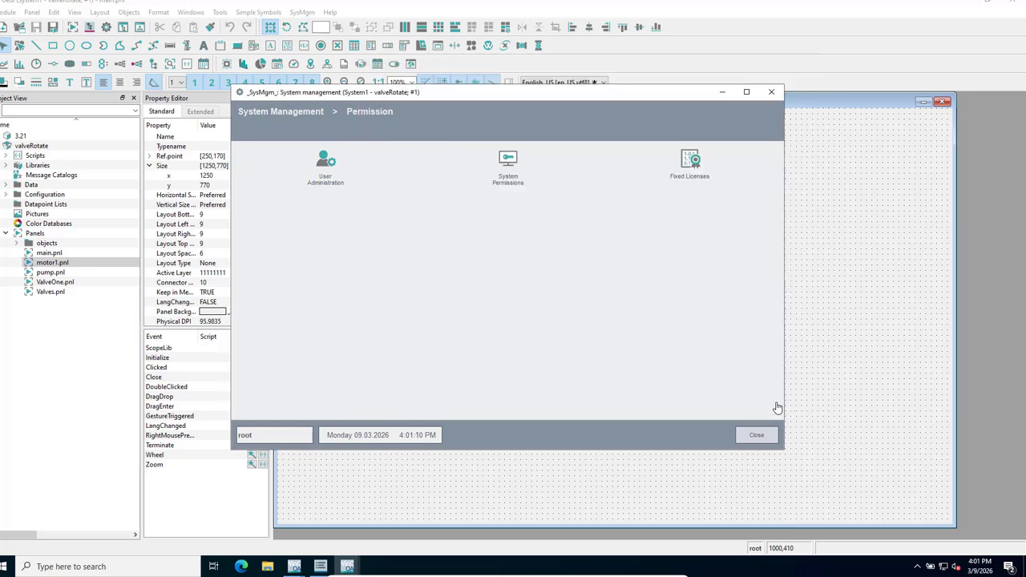
{"action": "left_click", "coordinate": [756, 435]}
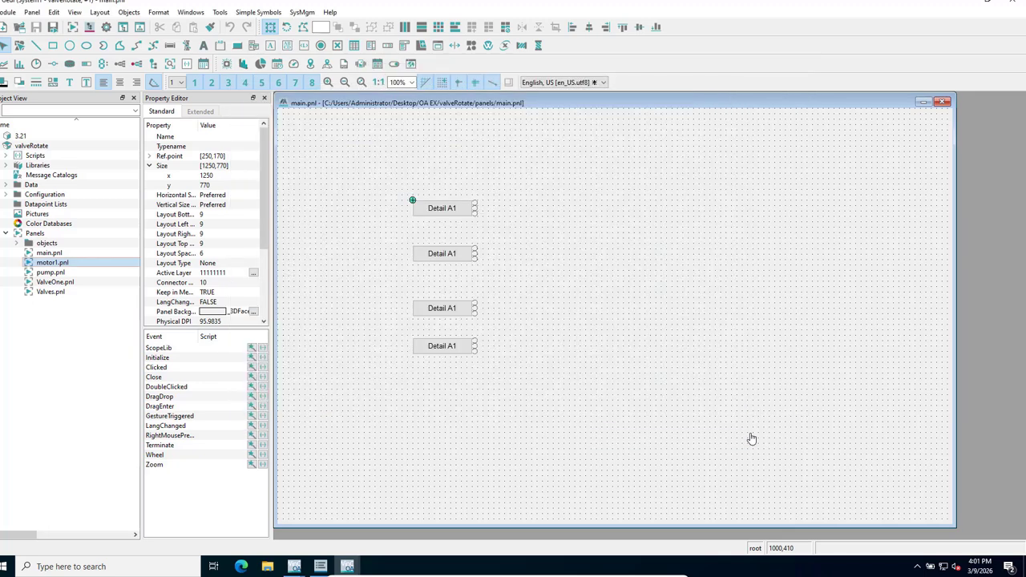
{"action": "mouse_move", "coordinate": [320, 572]}
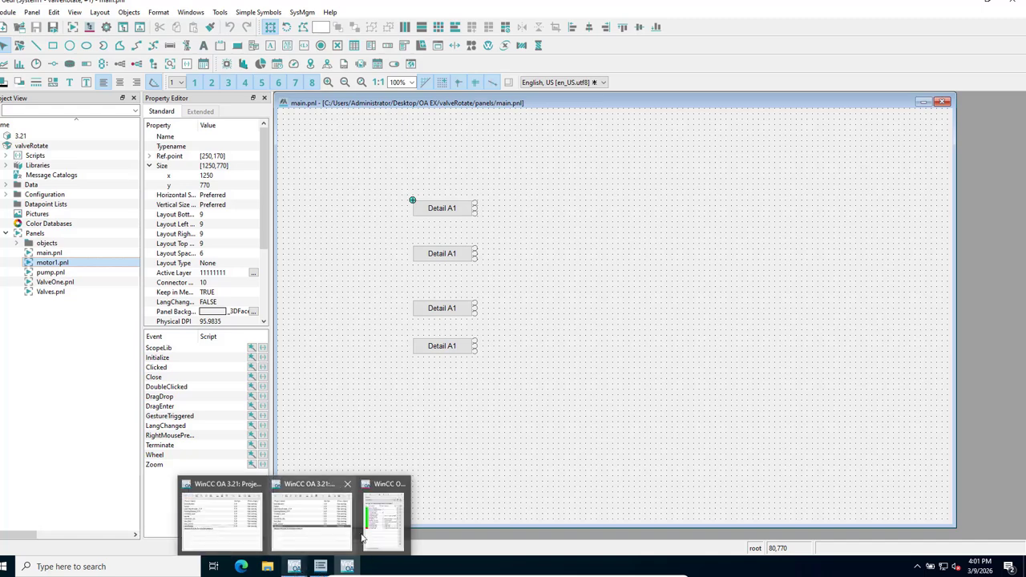
Start the stopped User Interface manager in the WinCC OA Console.
{"action": "left_click", "coordinate": [366, 535]}
{"action": "left_click", "coordinate": [429, 309]}
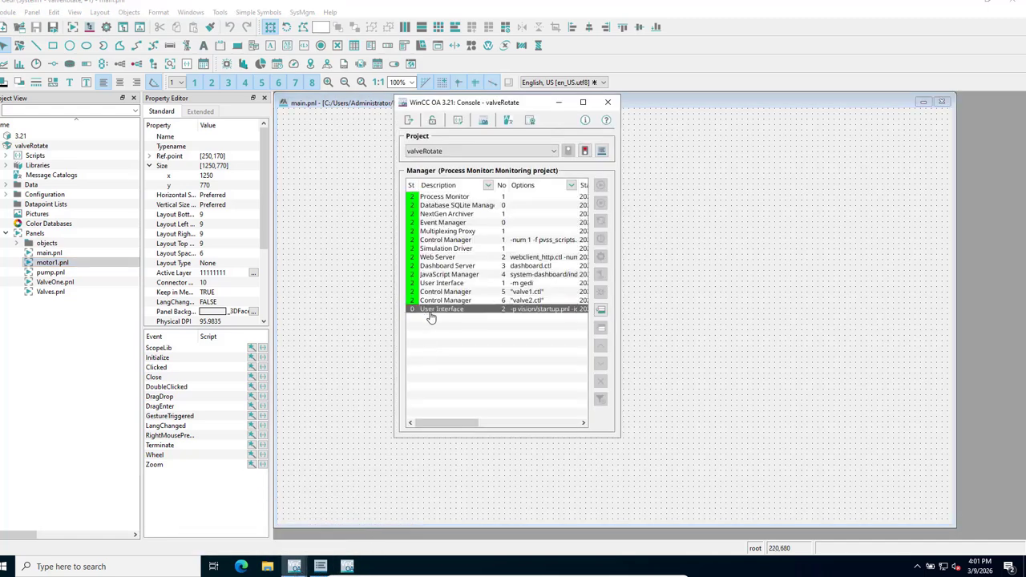
{"action": "left_click", "coordinate": [601, 188]}
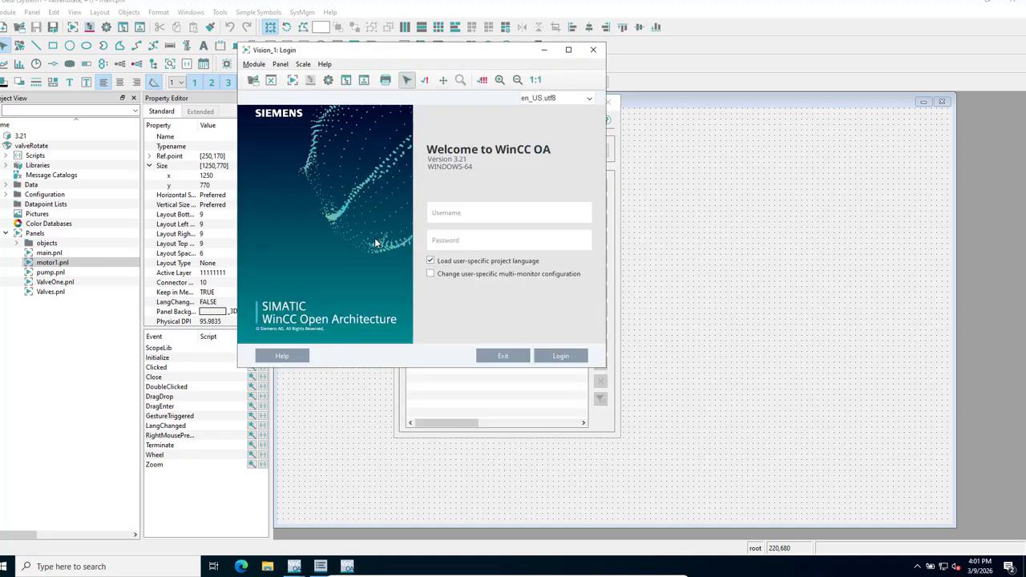
Log in as root to open the runtime Basepanel.
{"action": "left_click", "coordinate": [441, 219]}
{"action": "type", "text": "root"}
{"action": "left_click", "coordinate": [563, 356]}
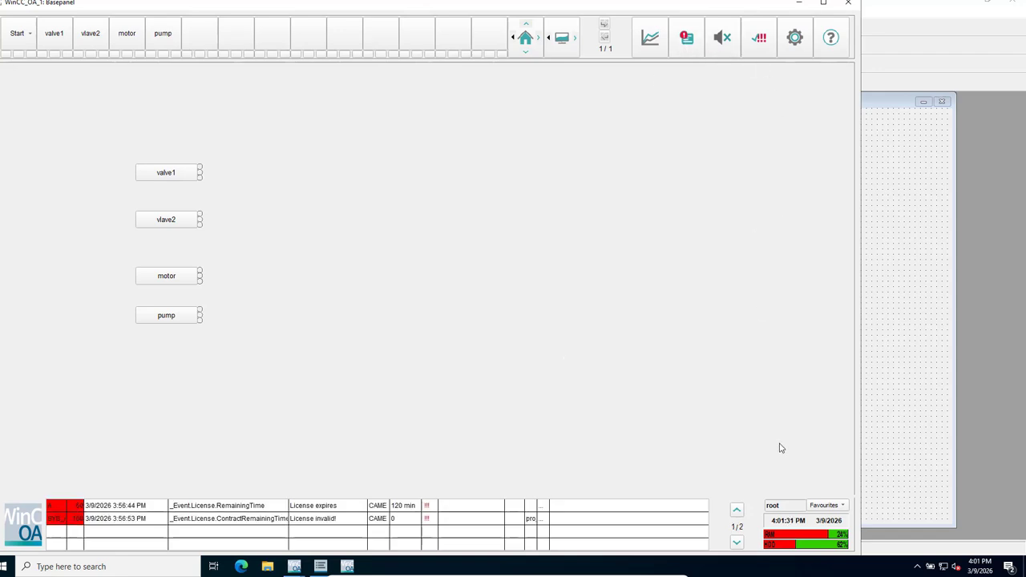
In the valve1 panel, close then reopen the valve, and view a toolbar slot's properties.
{"action": "left_click", "coordinate": [164, 178]}
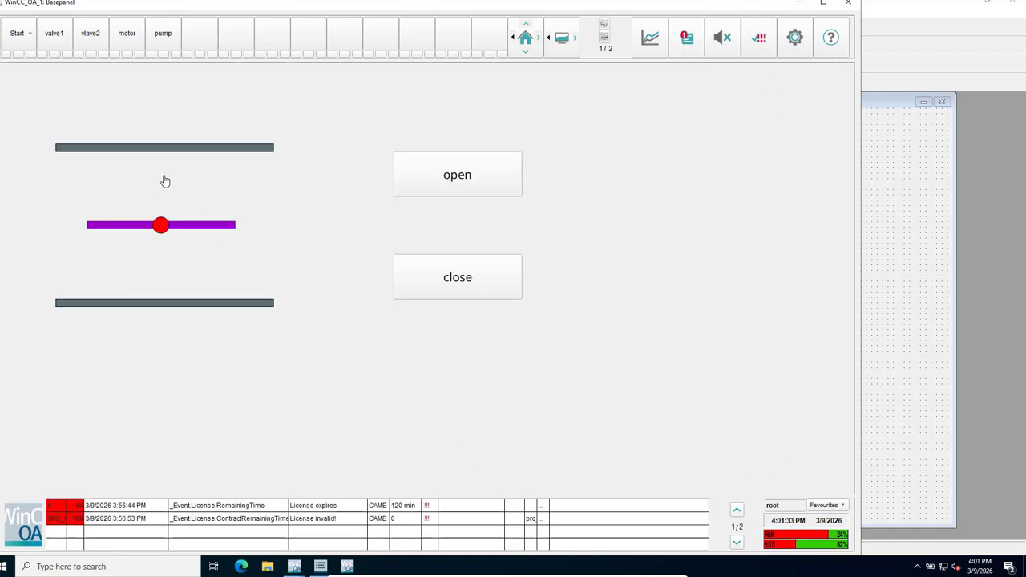
{"action": "left_click", "coordinate": [458, 287]}
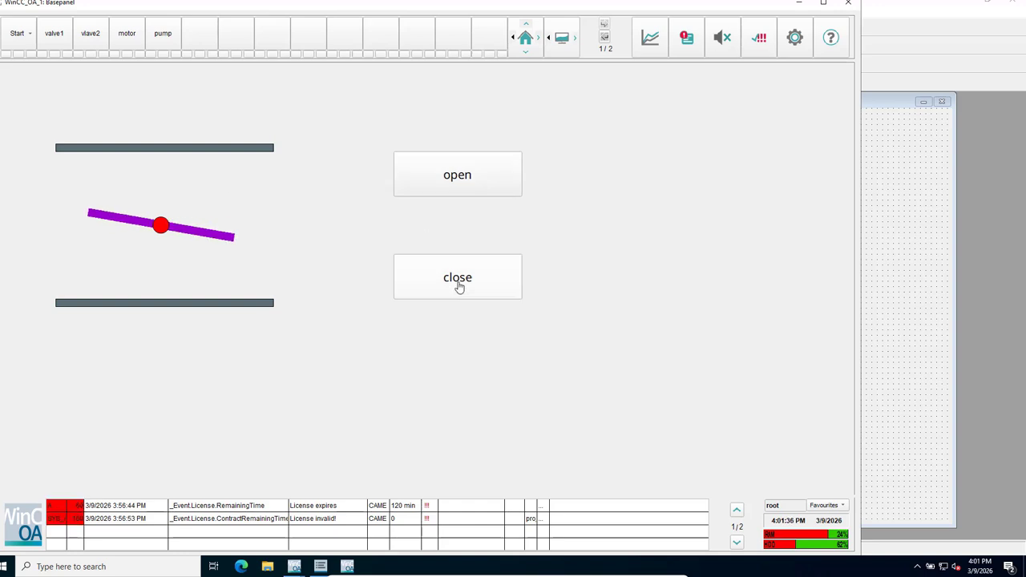
{"action": "left_click", "coordinate": [468, 170]}
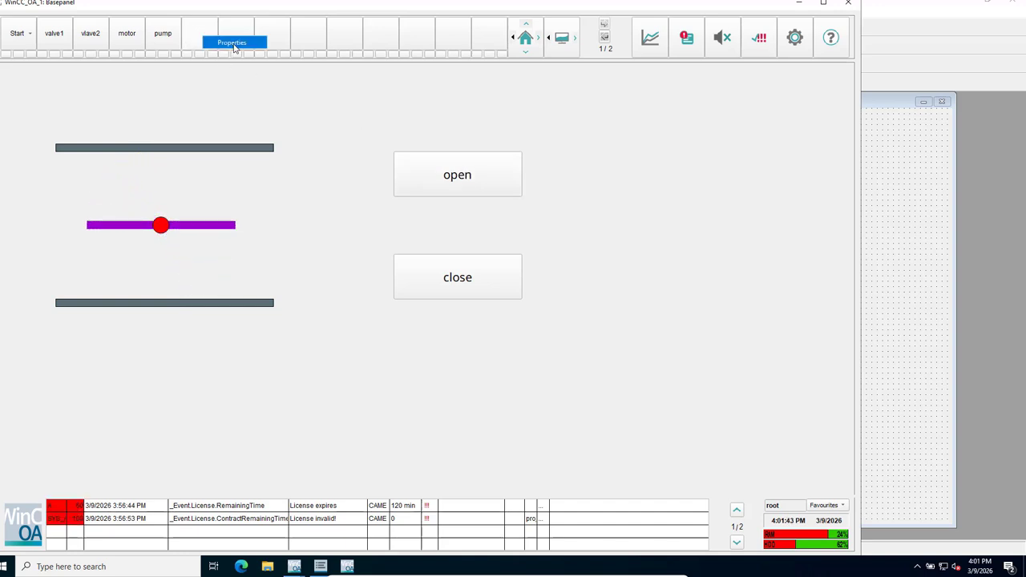
{"action": "left_click", "coordinate": [234, 44]}
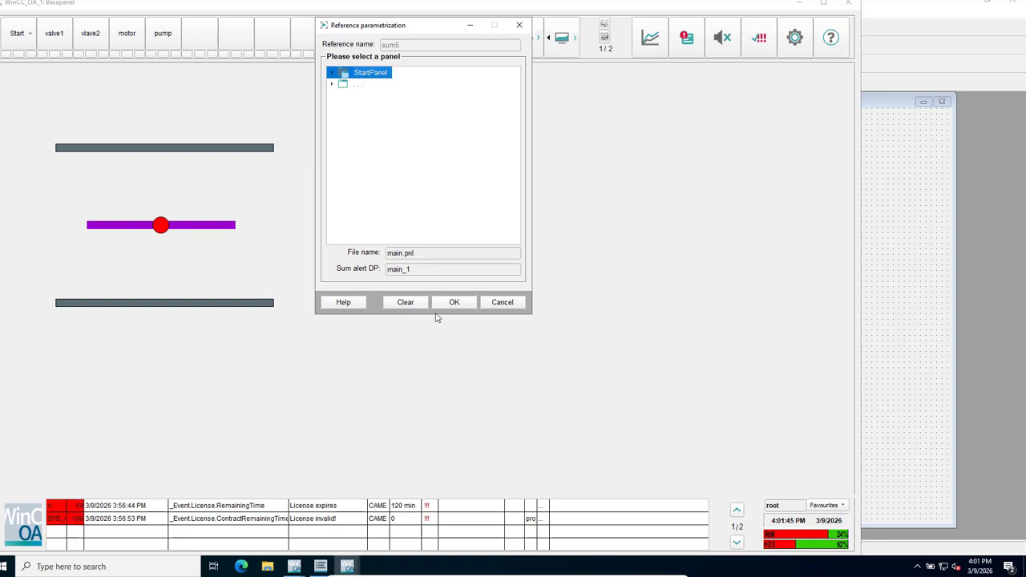
{"action": "left_click", "coordinate": [502, 305]}
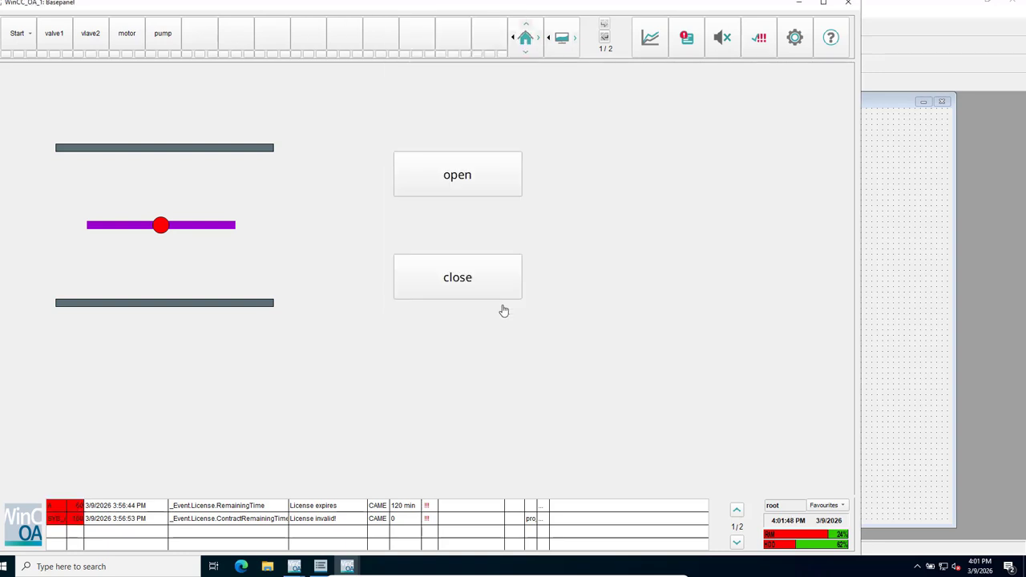
Use Login as... to switch to the new supervsiors user with its name and password.
{"action": "left_click", "coordinate": [794, 511]}
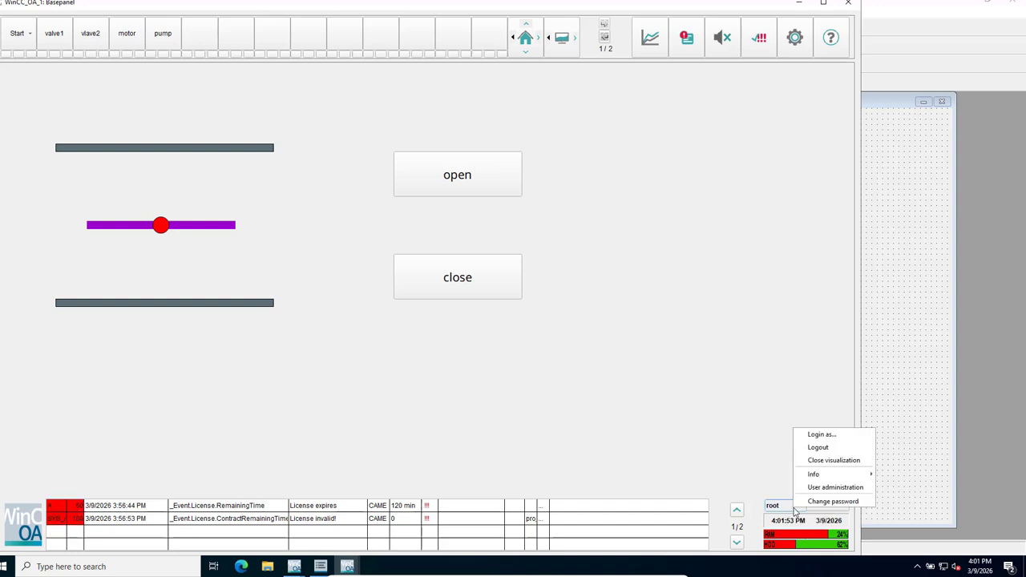
{"action": "left_click", "coordinate": [824, 435]}
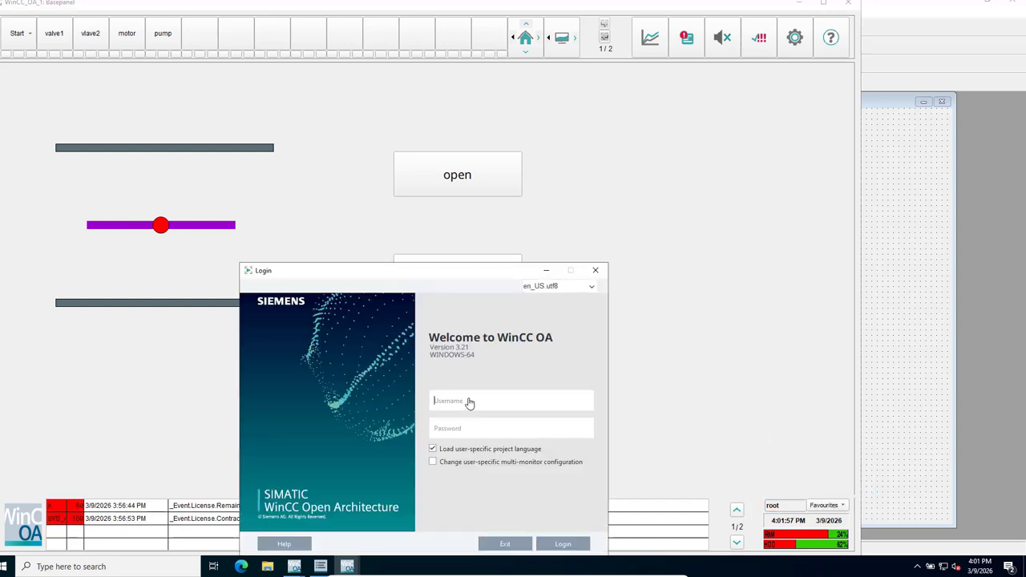
{"action": "type", "text": "Louiswyn"}
{"action": "left_click", "coordinate": [445, 430]}
{"action": "type", "text": "••"}
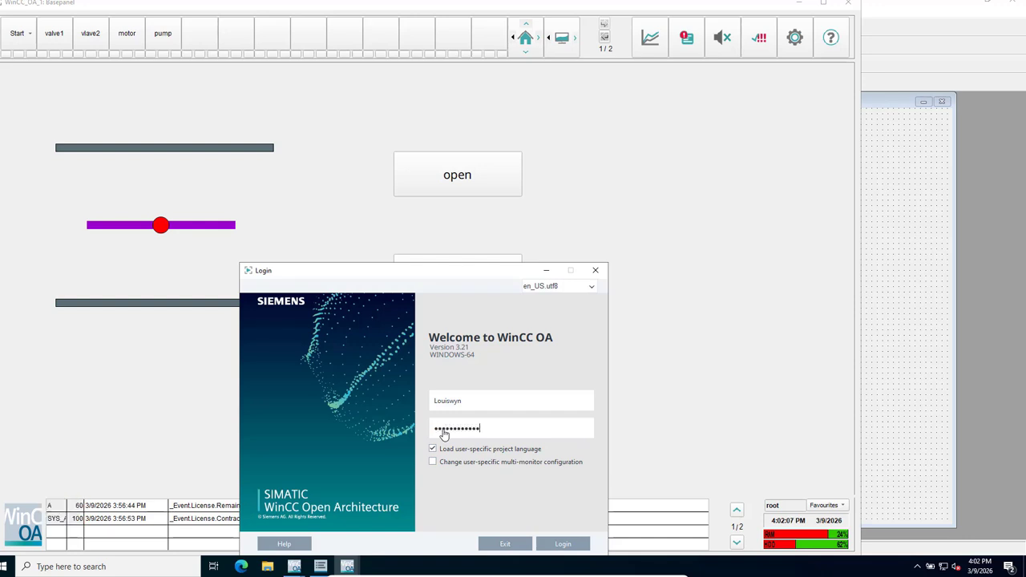
{"action": "left_click", "coordinate": [564, 549]}
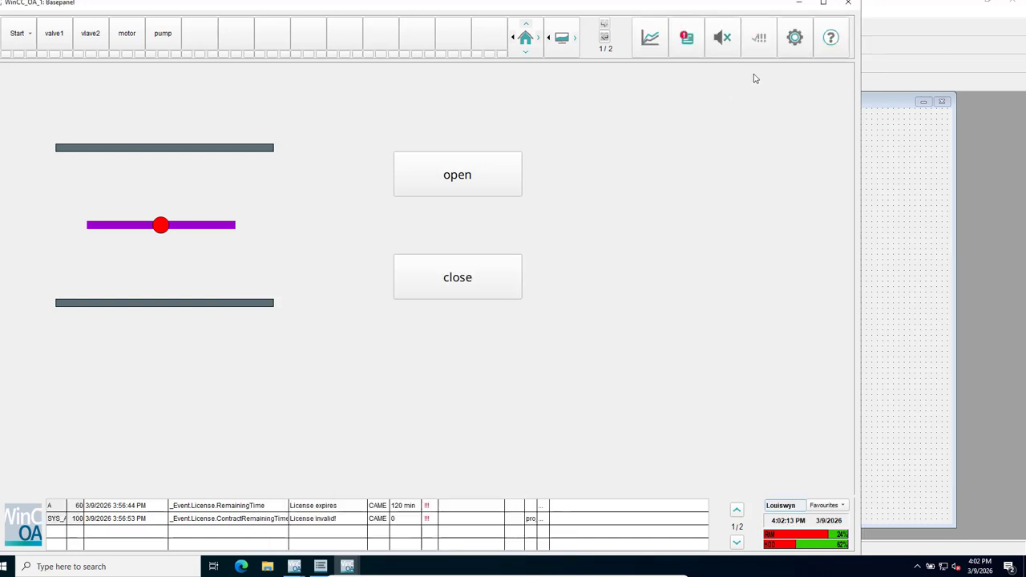
Assign StartPanel to an empty slot on the Basepanel toolbar.
{"action": "right_click", "coordinate": [194, 39]}
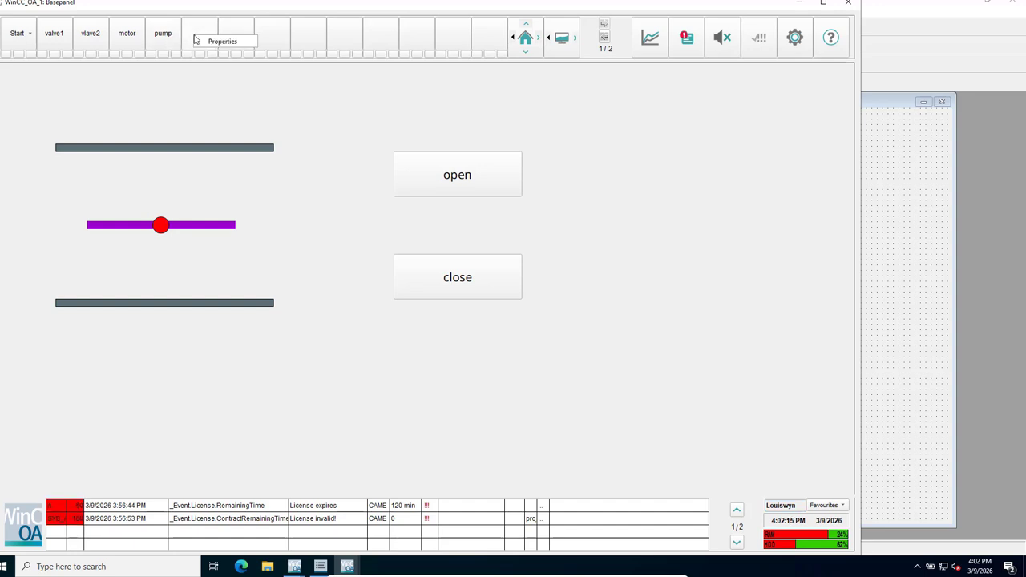
{"action": "left_click", "coordinate": [219, 42]}
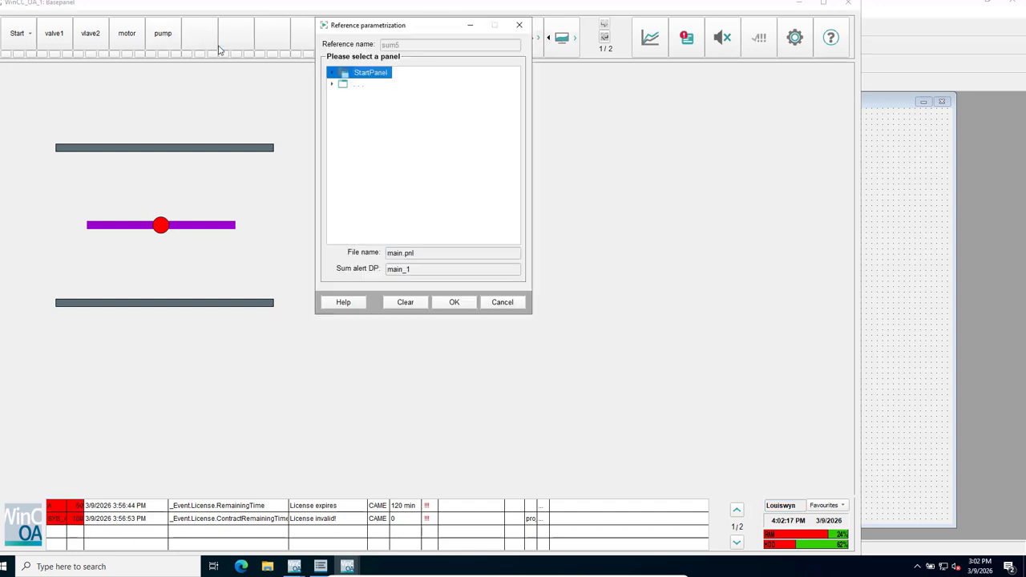
{"action": "left_click", "coordinate": [455, 304]}
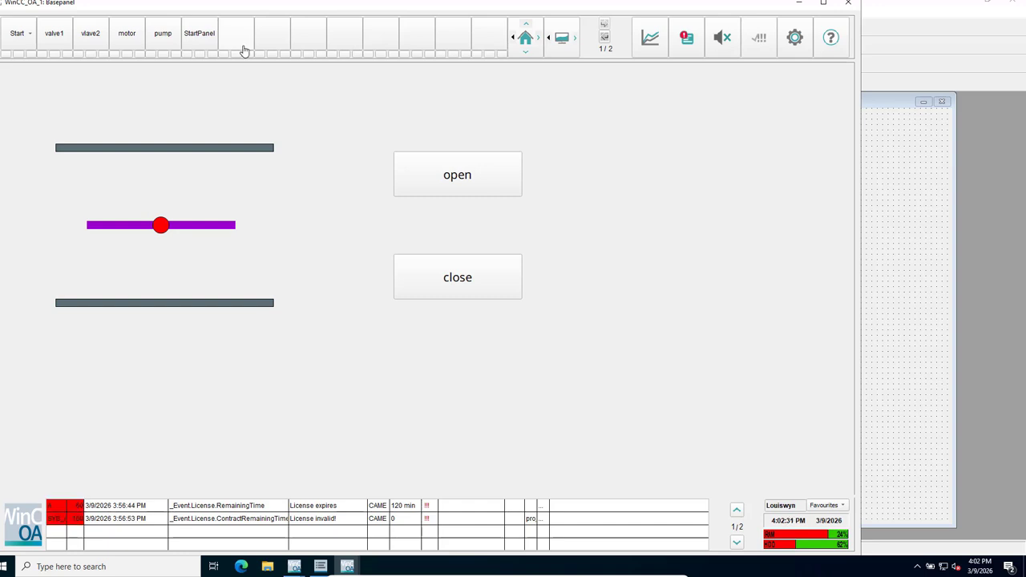
Open and close System management, close the valve, and close the Basepanel window.
{"action": "right_click", "coordinate": [245, 51]}
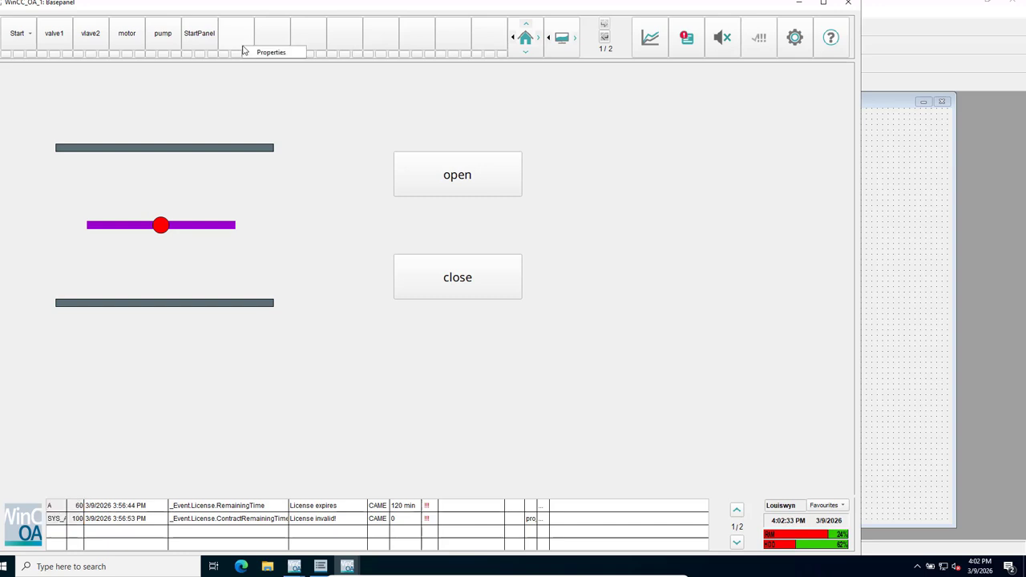
{"action": "left_click", "coordinate": [703, 290]}
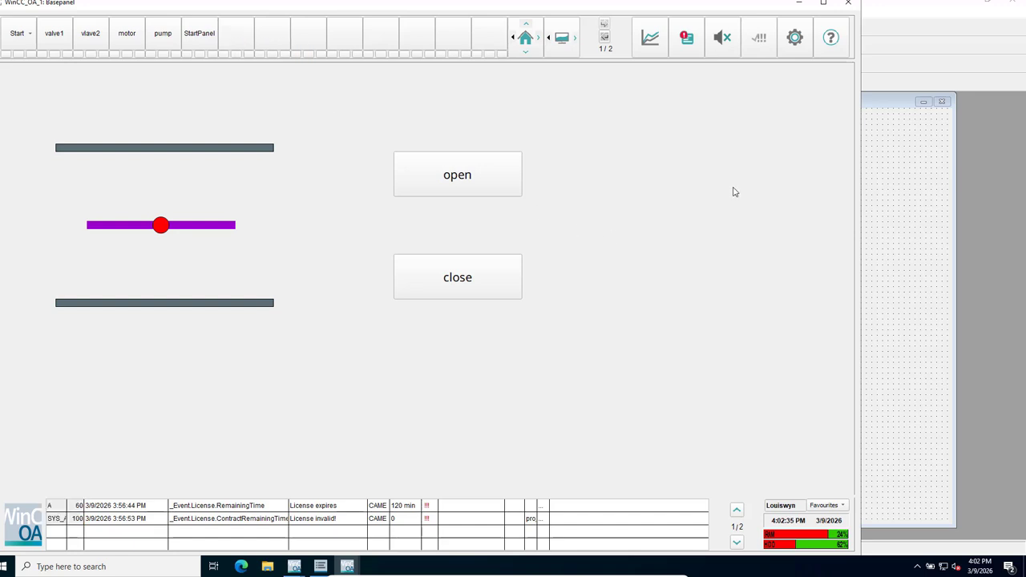
{"action": "left_click", "coordinate": [795, 40]}
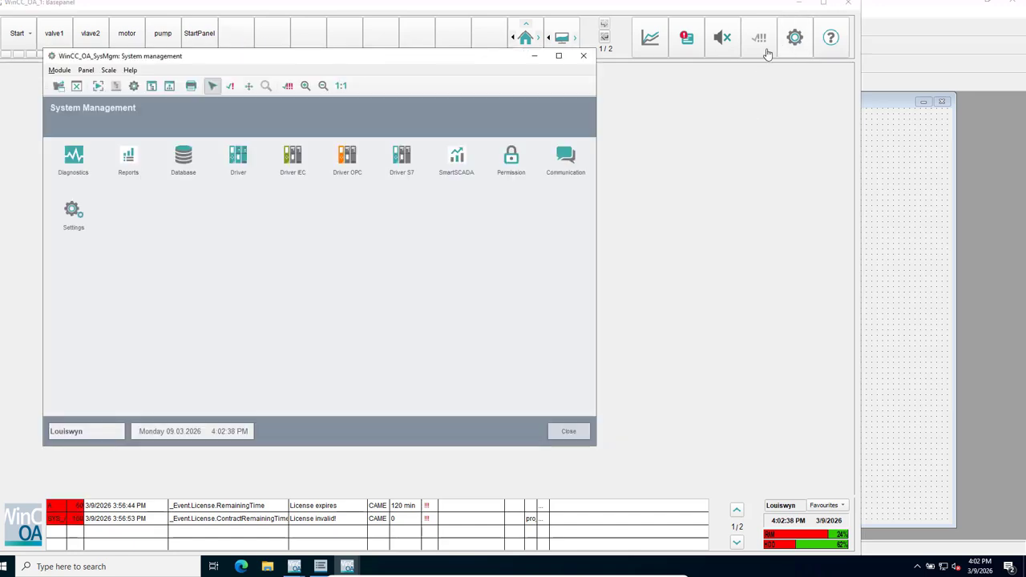
{"action": "left_click", "coordinate": [583, 57]}
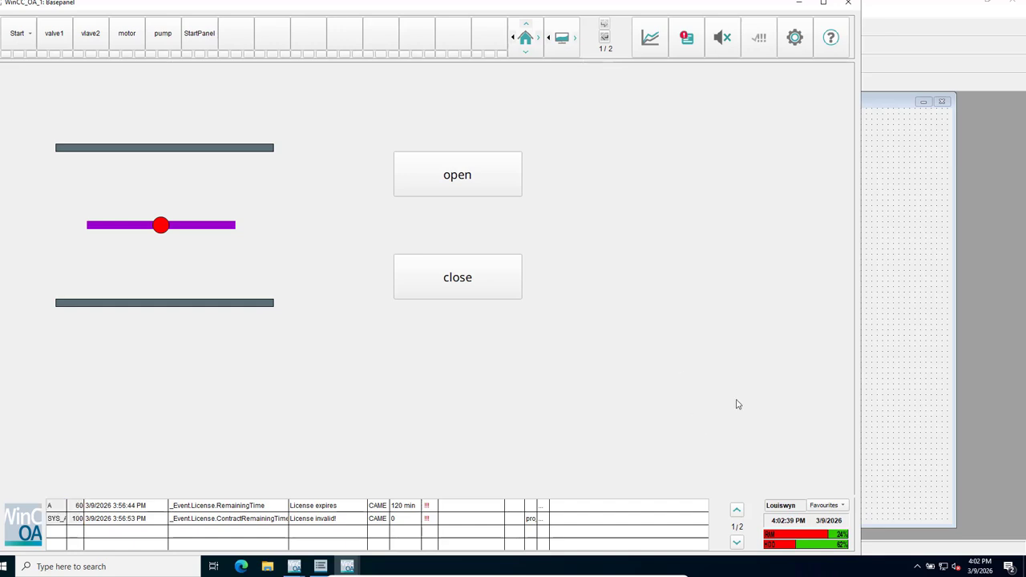
{"action": "left_click", "coordinate": [458, 276]}
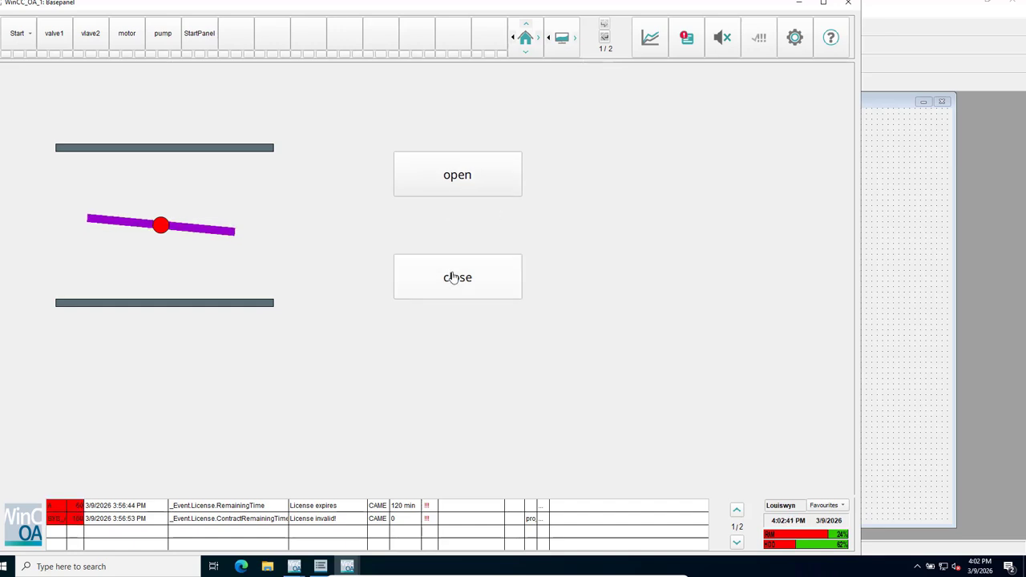
{"action": "left_click", "coordinate": [847, 3]}
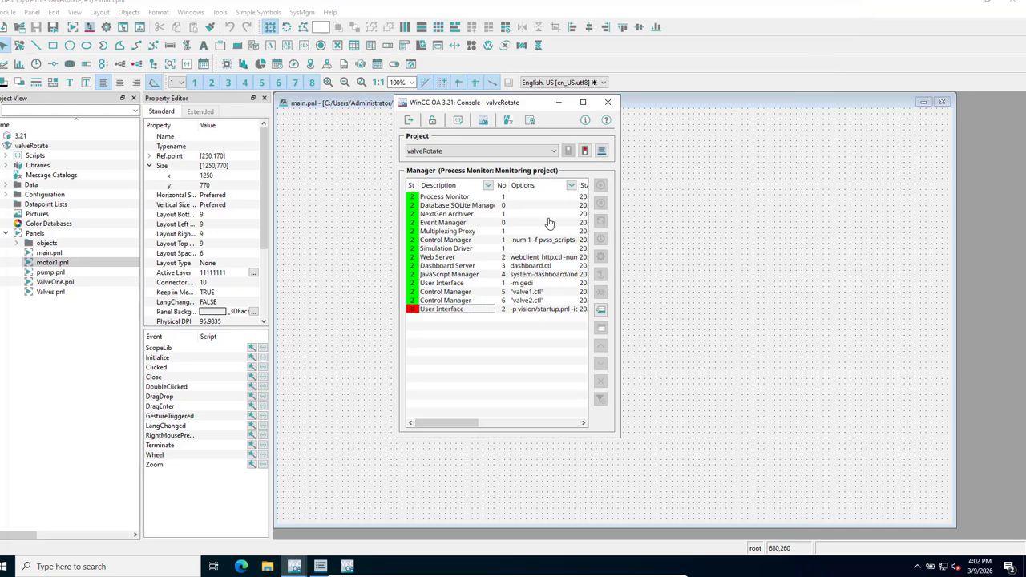
Minimize the Console and open Group administration from User Administration, showing the supervsiors group.
{"action": "left_click", "coordinate": [560, 102]}
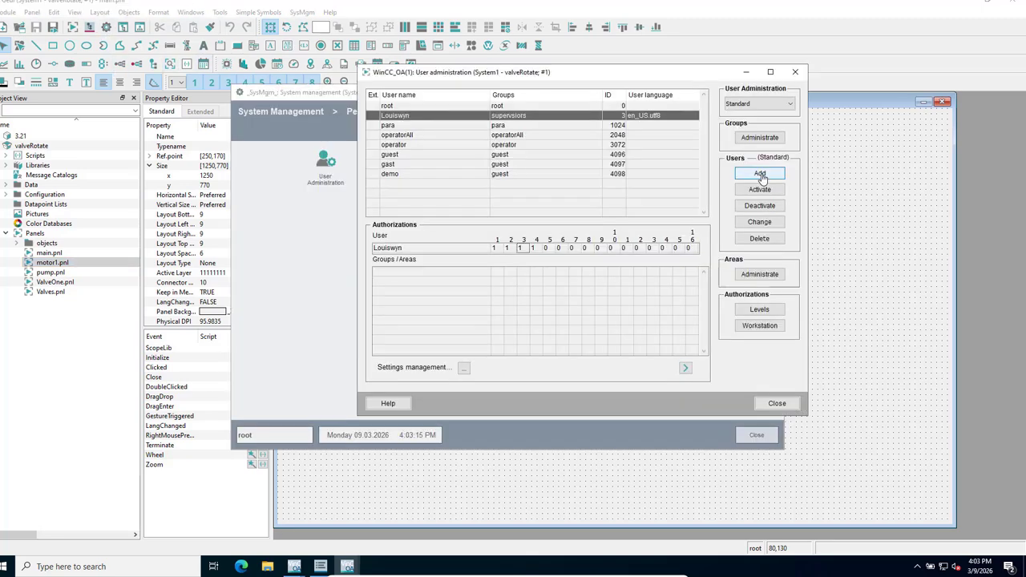
{"action": "left_click", "coordinate": [760, 174]}
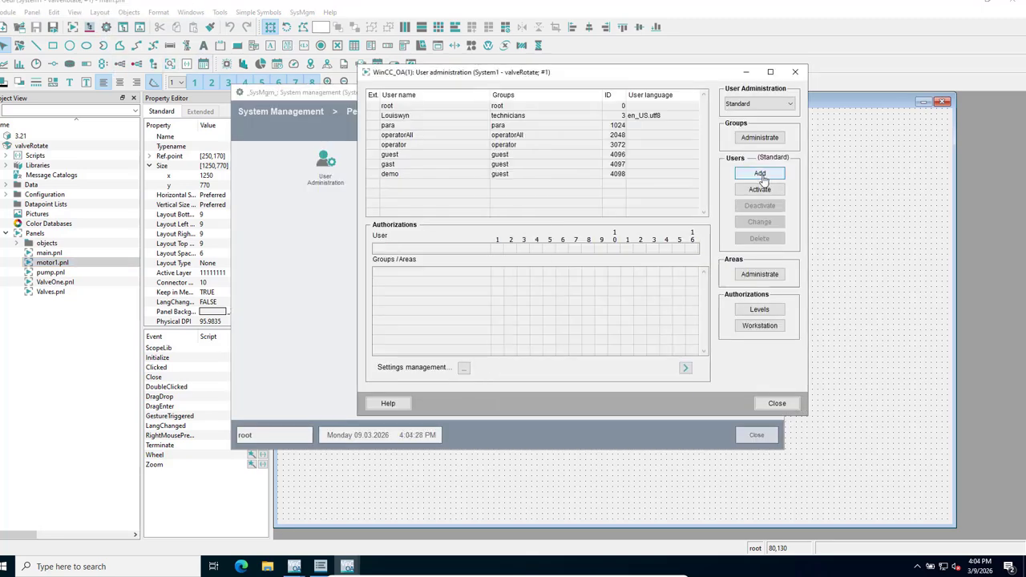
{"action": "left_click", "coordinate": [749, 138]}
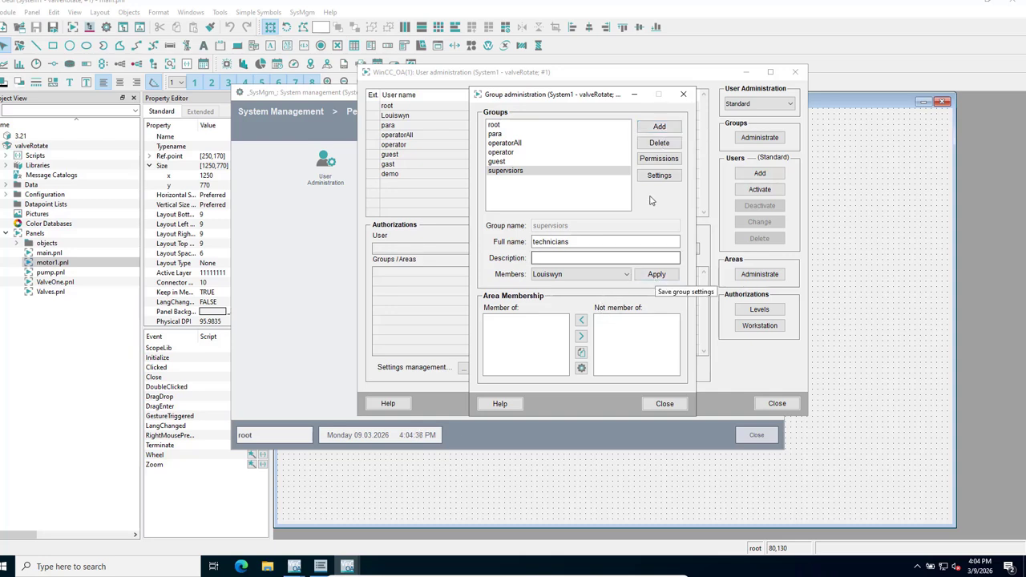
Accept the supervsiors group's authorization bits and apply the group settings.
{"action": "left_click", "coordinate": [659, 158]}
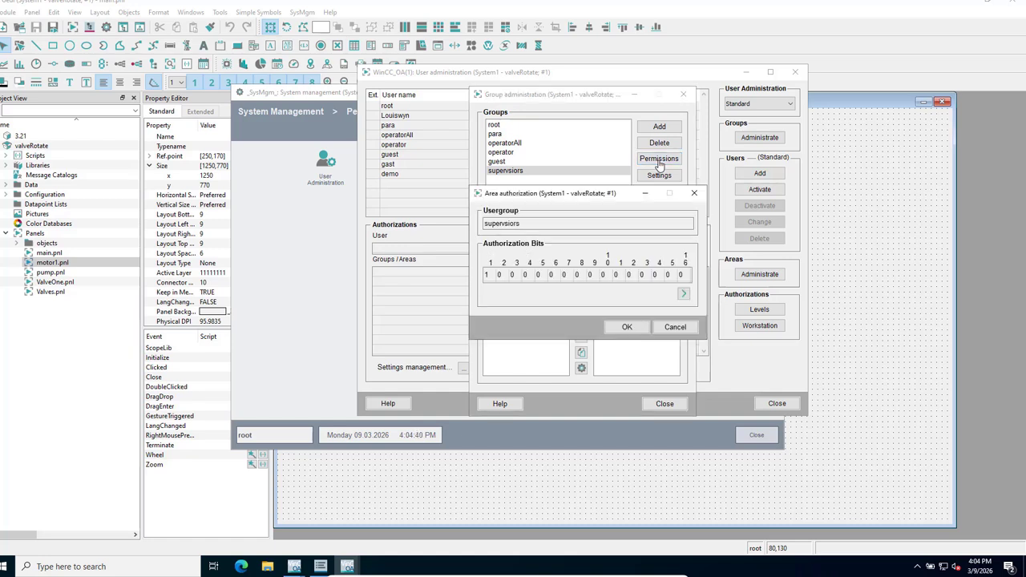
{"action": "left_click", "coordinate": [627, 327]}
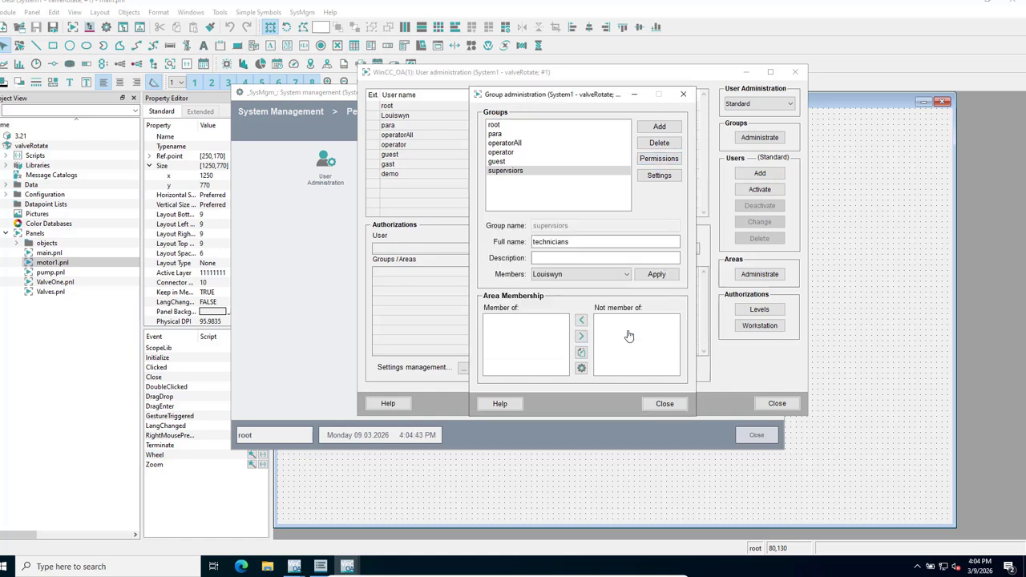
{"action": "left_click", "coordinate": [657, 275]}
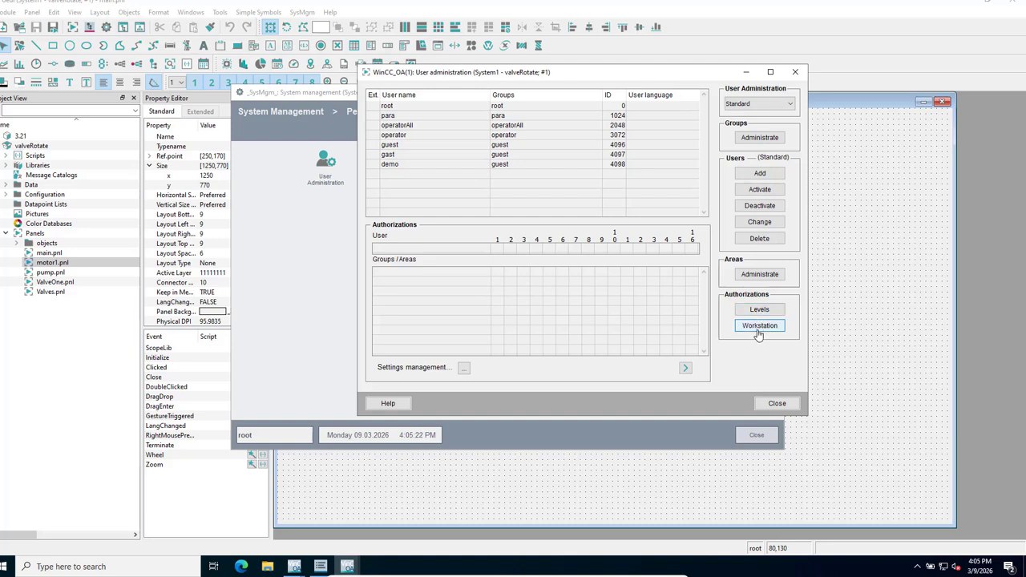
Reopen group administration, abandon a new group, and request deletion of supervsiors.
{"action": "left_click", "coordinate": [753, 143]}
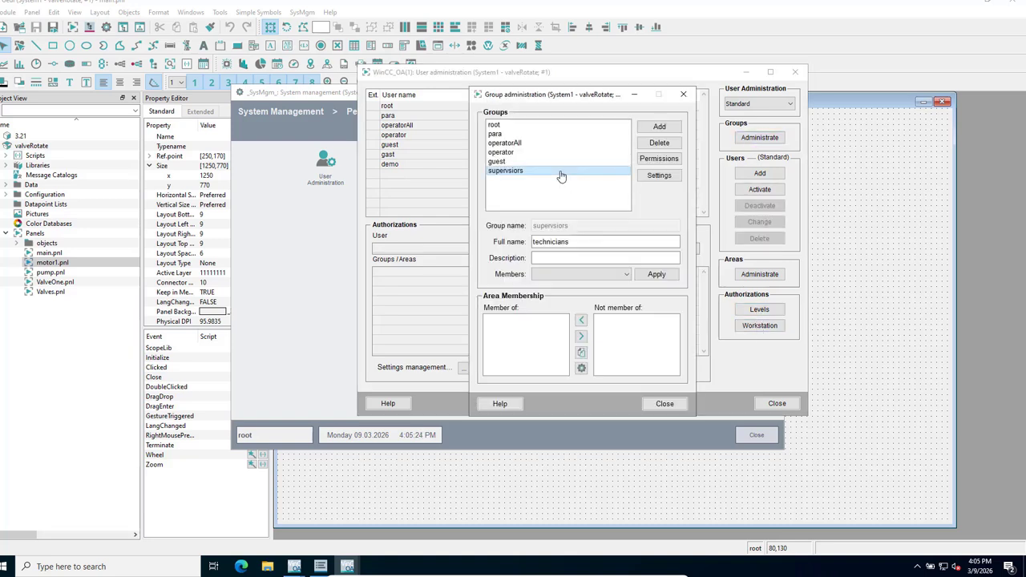
{"action": "left_click", "coordinate": [659, 129]}
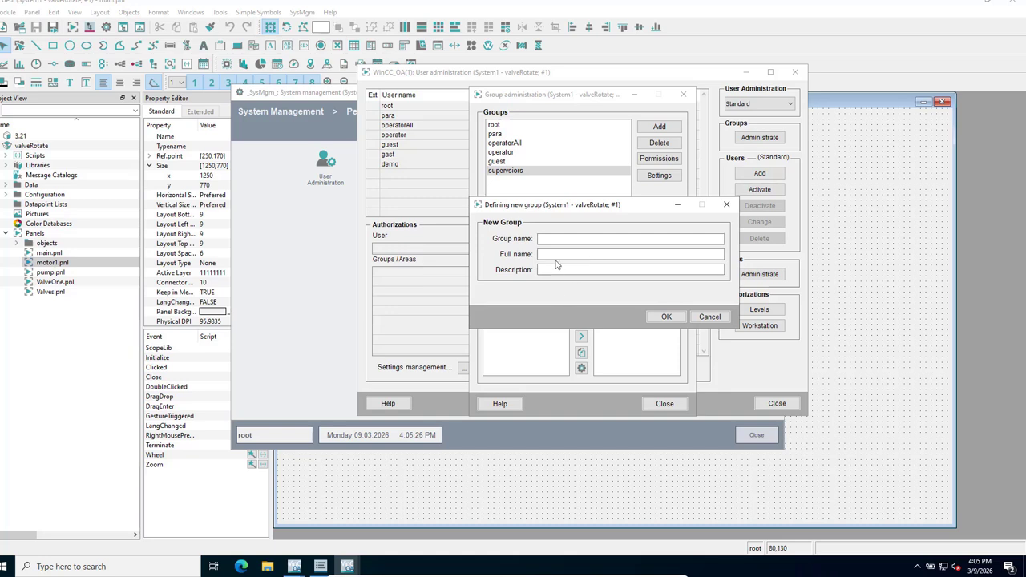
{"action": "left_click", "coordinate": [711, 317]}
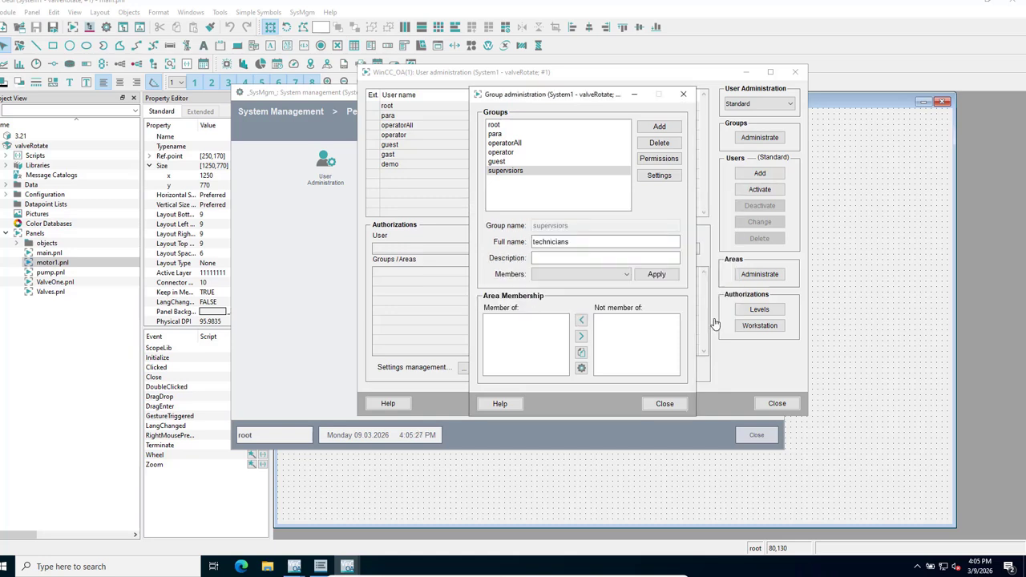
{"action": "left_click", "coordinate": [658, 144]}
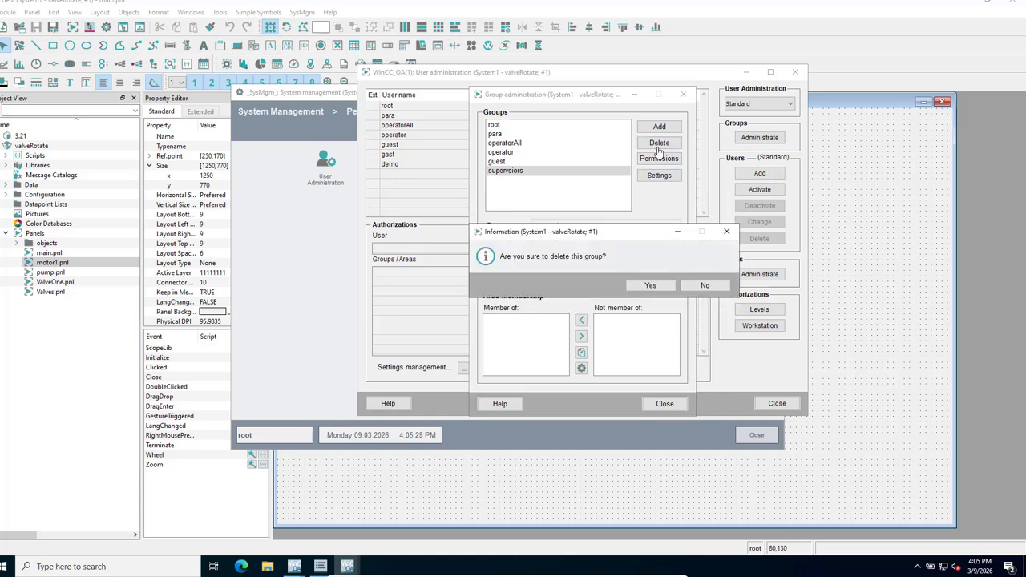
Confirm deleting supervsiors and create a new group named technician.
{"action": "left_click", "coordinate": [640, 287]}
{"action": "left_click", "coordinate": [659, 127]}
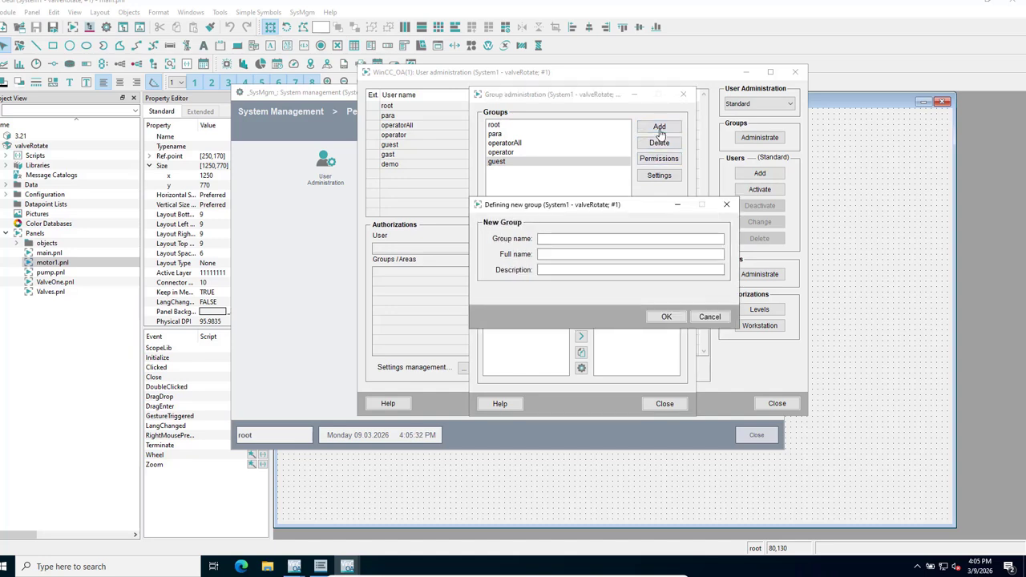
{"action": "left_click", "coordinate": [560, 242]}
{"action": "left_click", "coordinate": [666, 317]}
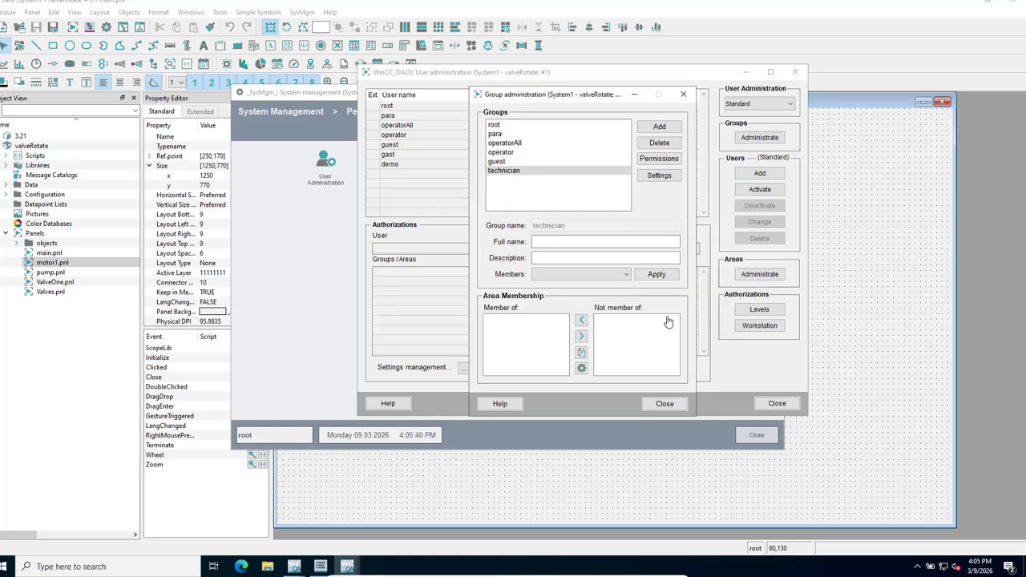
Grant the technician group authorization bit 1 and close group administration.
{"action": "left_click", "coordinate": [655, 164]}
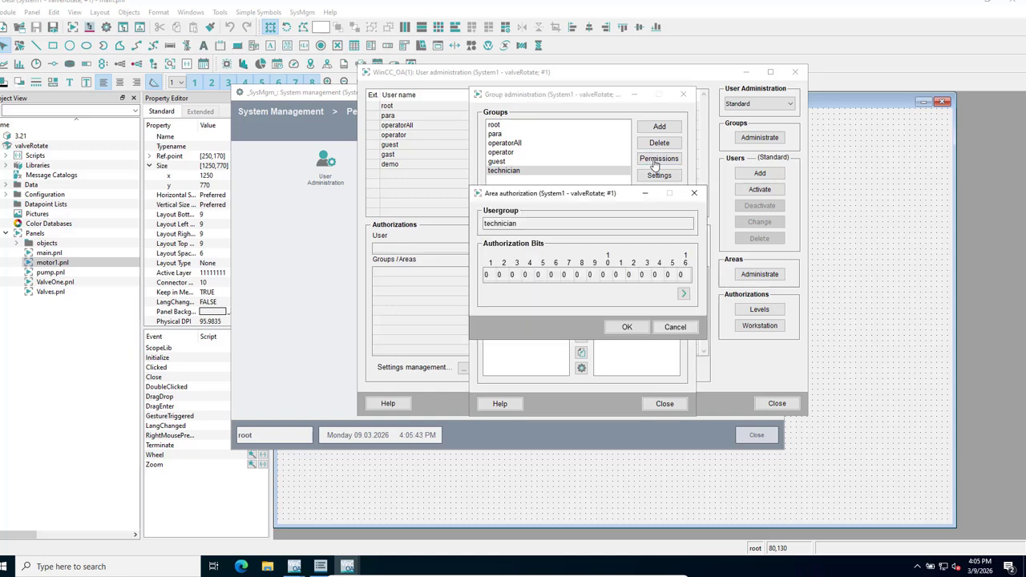
{"action": "left_click", "coordinate": [487, 275]}
{"action": "left_click", "coordinate": [624, 333]}
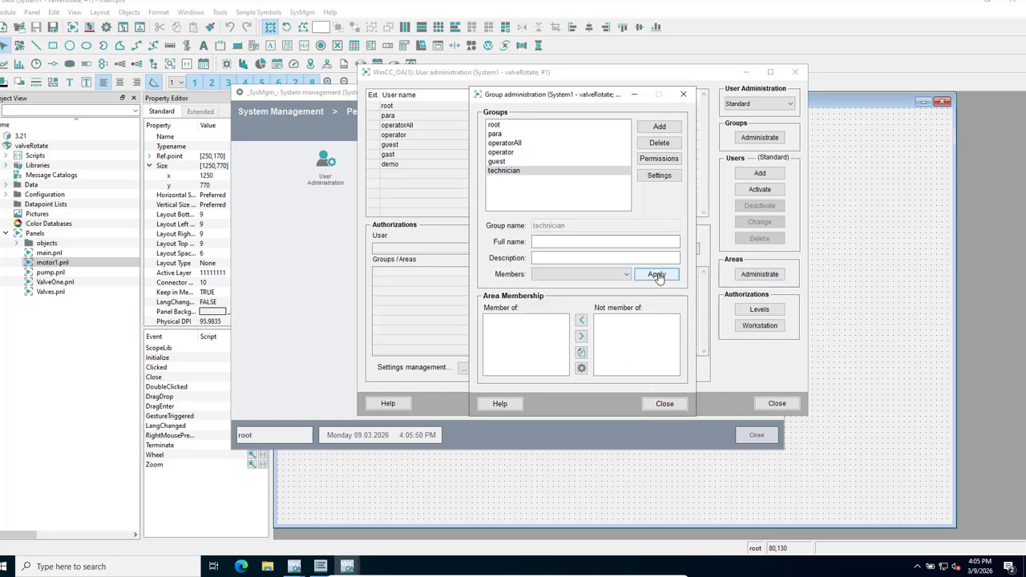
{"action": "left_click", "coordinate": [665, 403]}
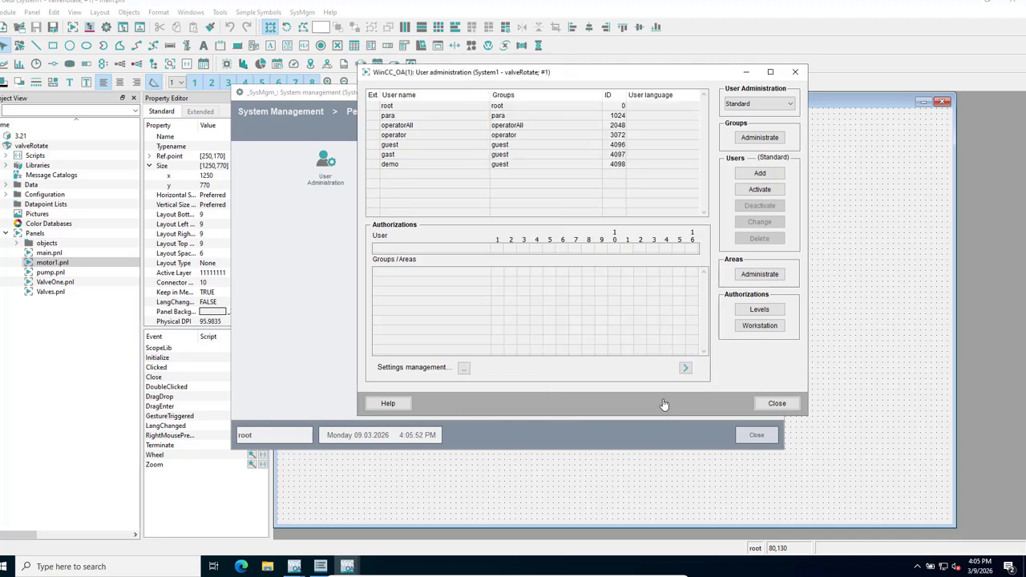
Add user louis to the technician group with an initial password, save, and close user administration.
{"action": "left_click", "coordinate": [760, 175]}
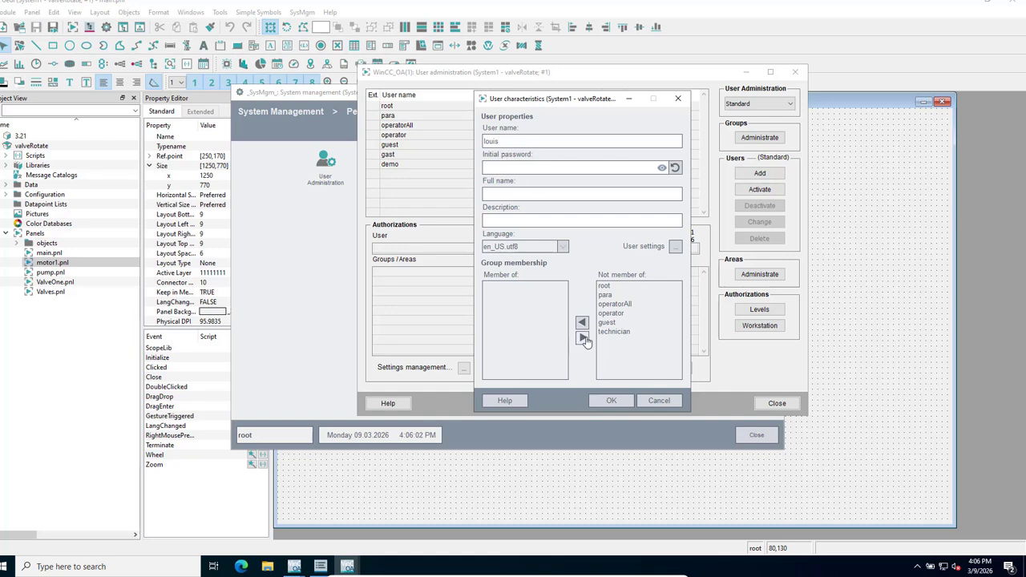
{"action": "left_click", "coordinate": [616, 332]}
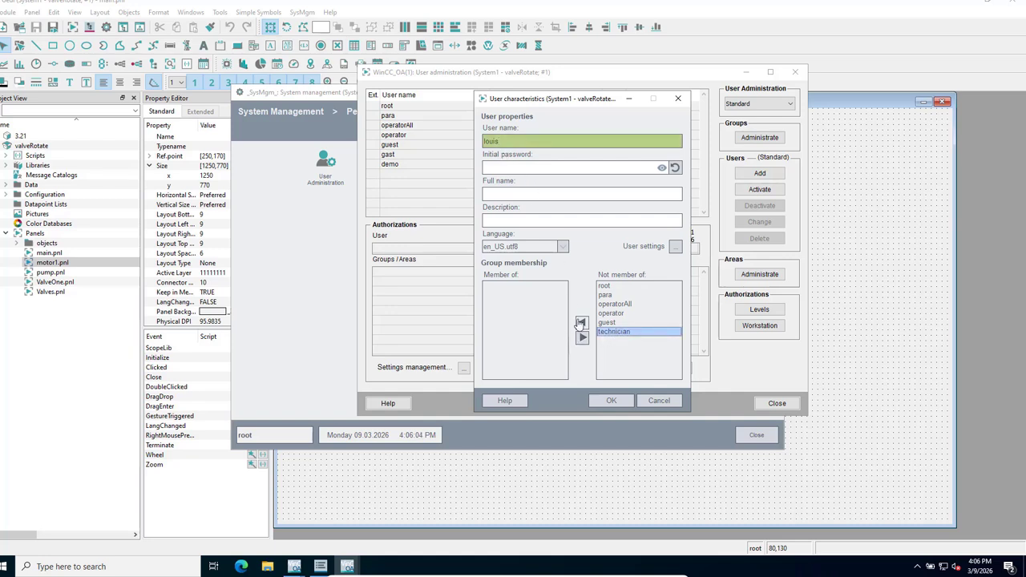
{"action": "left_click", "coordinate": [581, 322]}
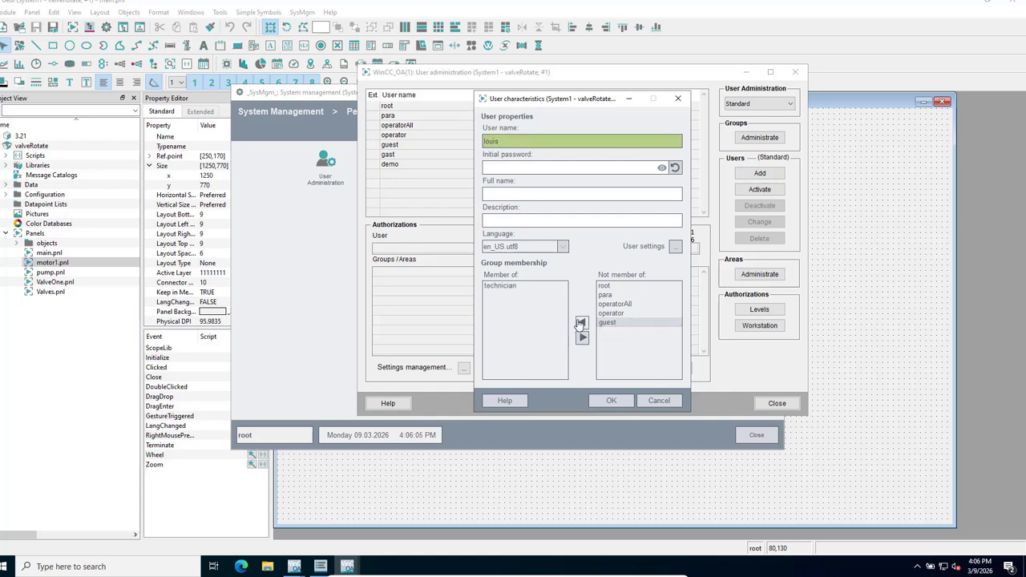
{"action": "left_click", "coordinate": [609, 403]}
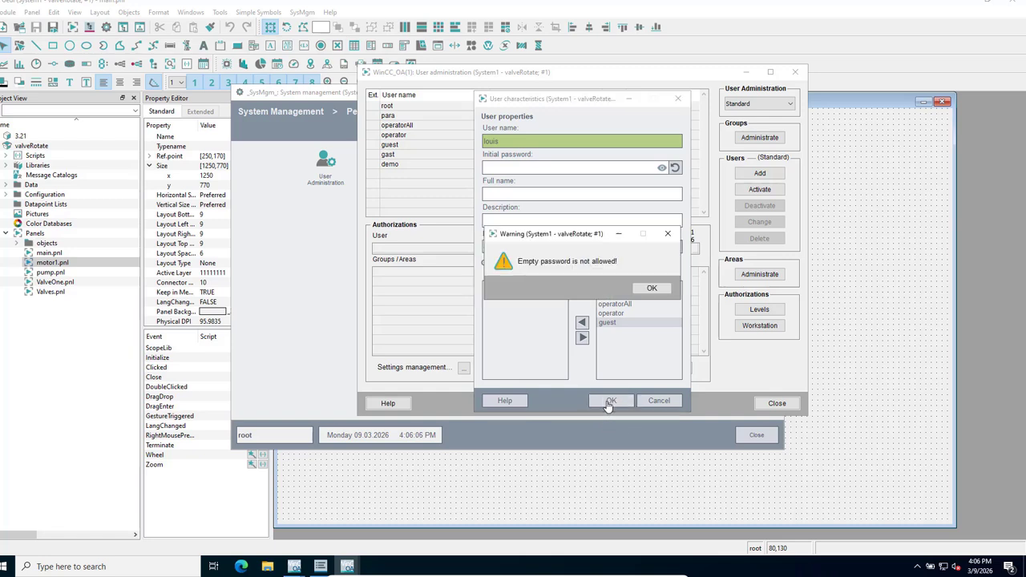
{"action": "left_click", "coordinate": [650, 287]}
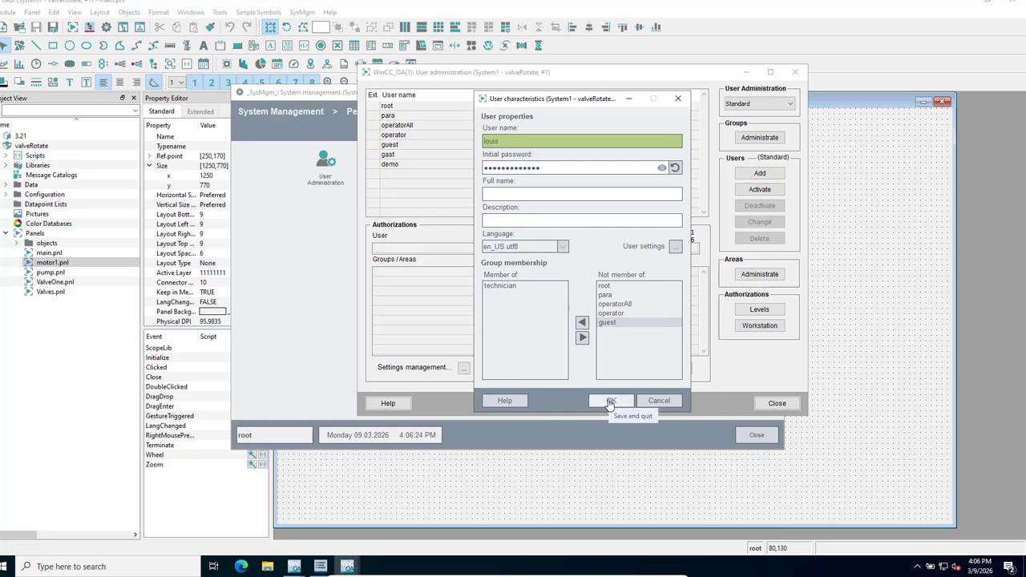
{"action": "left_click", "coordinate": [609, 401]}
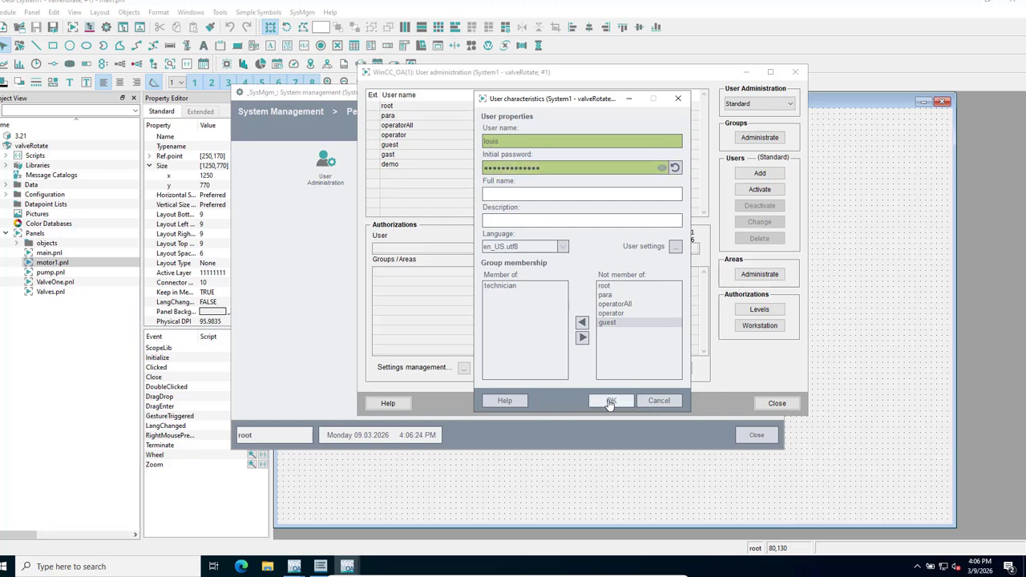
{"action": "left_click", "coordinate": [774, 403]}
Close System management and bring the WinCC OA Console forward.
{"action": "left_click", "coordinate": [758, 435]}
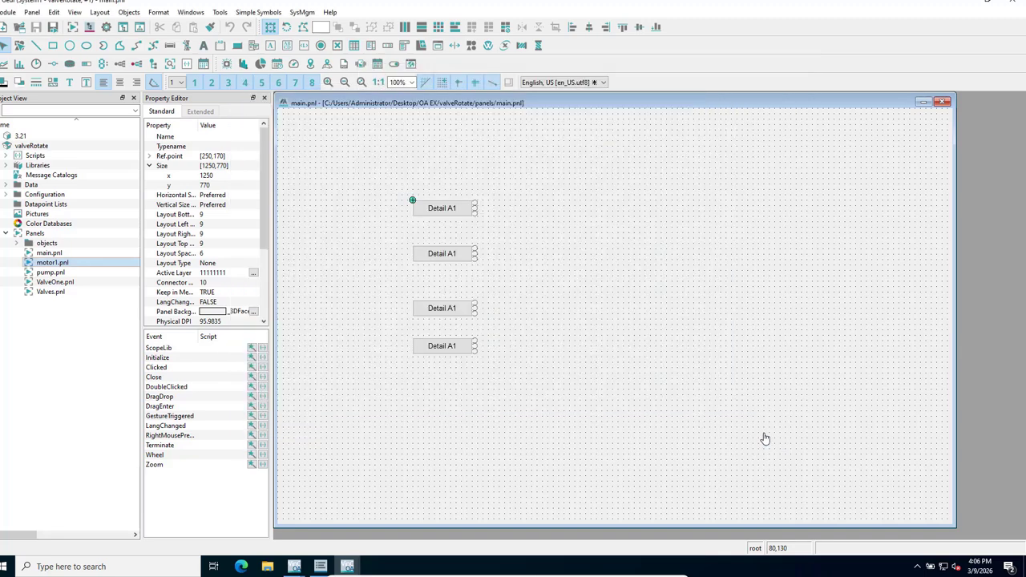
{"action": "left_click", "coordinate": [320, 567]}
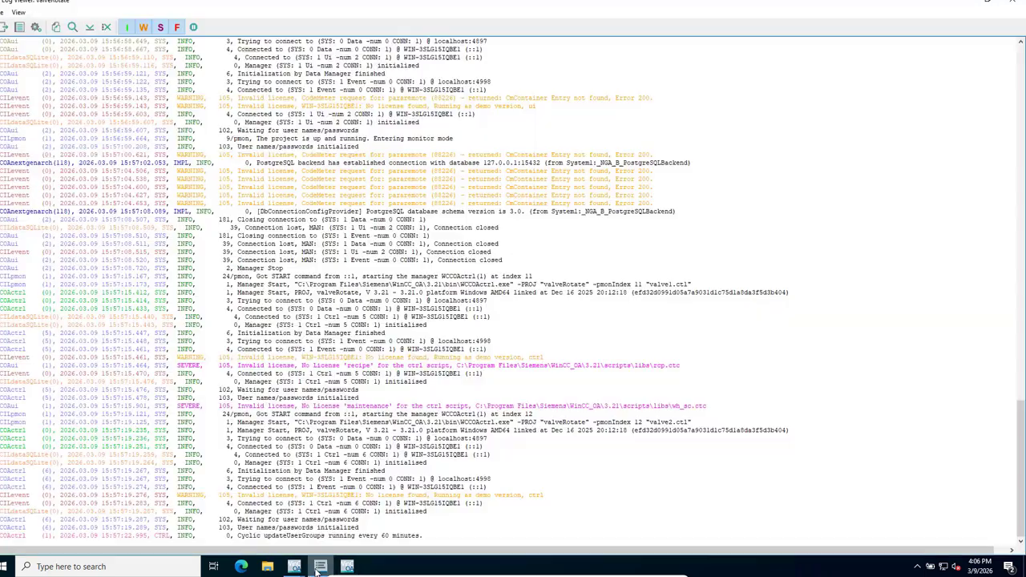
{"action": "mouse_move", "coordinate": [294, 567]}
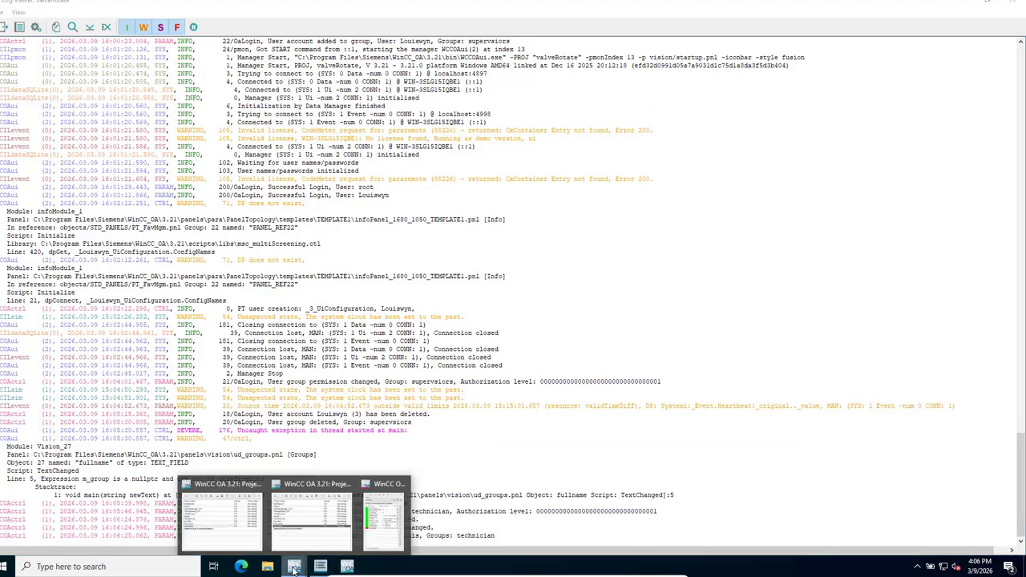
{"action": "left_click", "coordinate": [388, 517]}
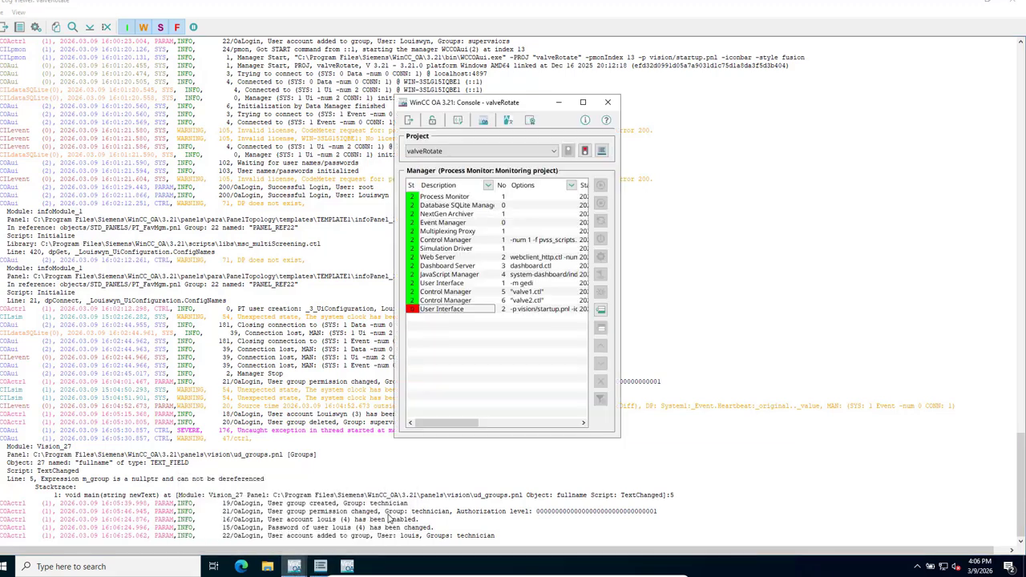
Restart the stopped User Interface manager and log in to the runtime as root.
{"action": "left_click", "coordinate": [459, 312]}
{"action": "left_click", "coordinate": [600, 186]}
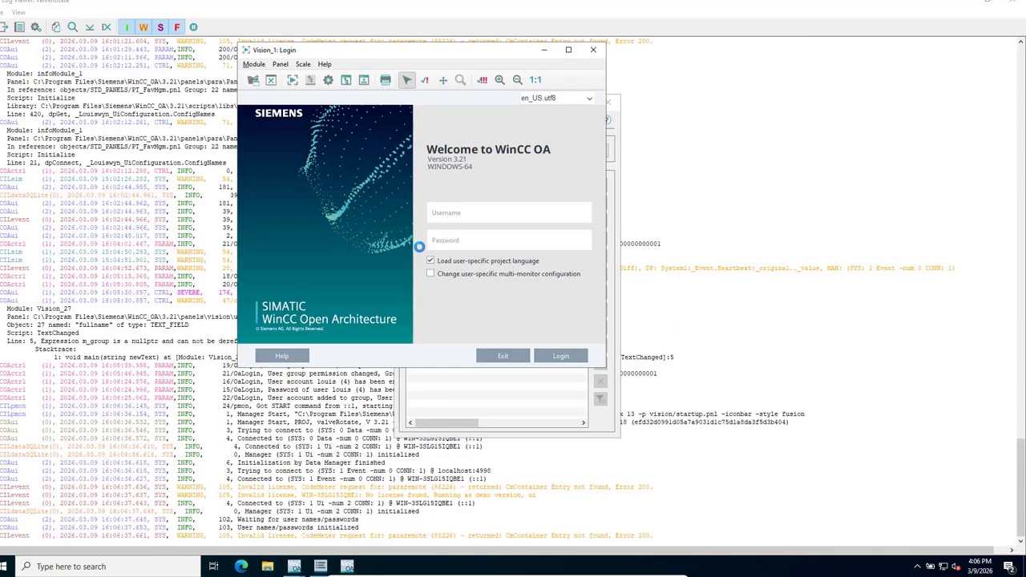
{"action": "type", "text": "l"}
{"action": "type", "text": "oot"}
{"action": "left_click", "coordinate": [561, 356]}
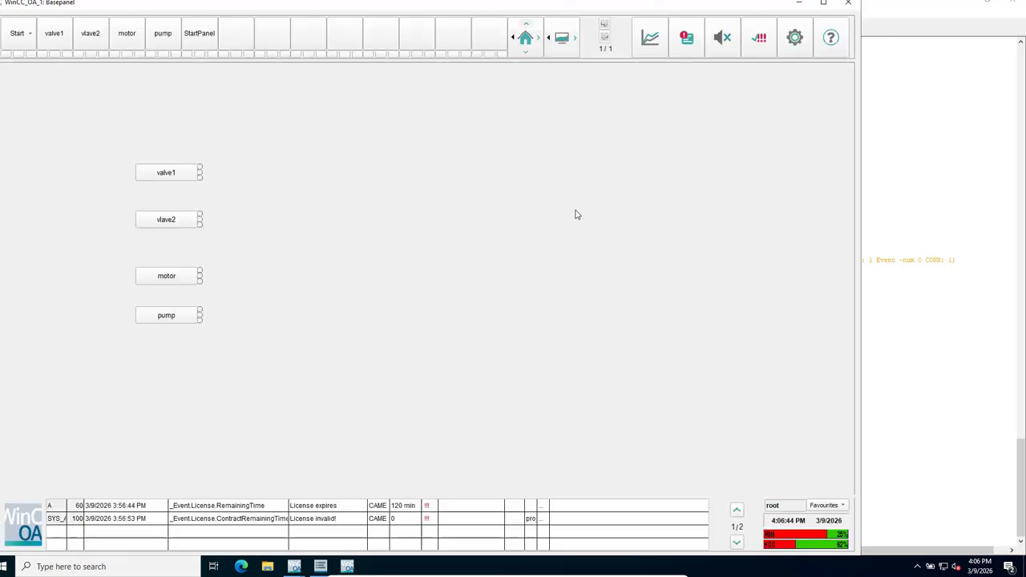
Switch the Basepanel login from root to user louis with his password.
{"action": "left_click", "coordinate": [798, 506]}
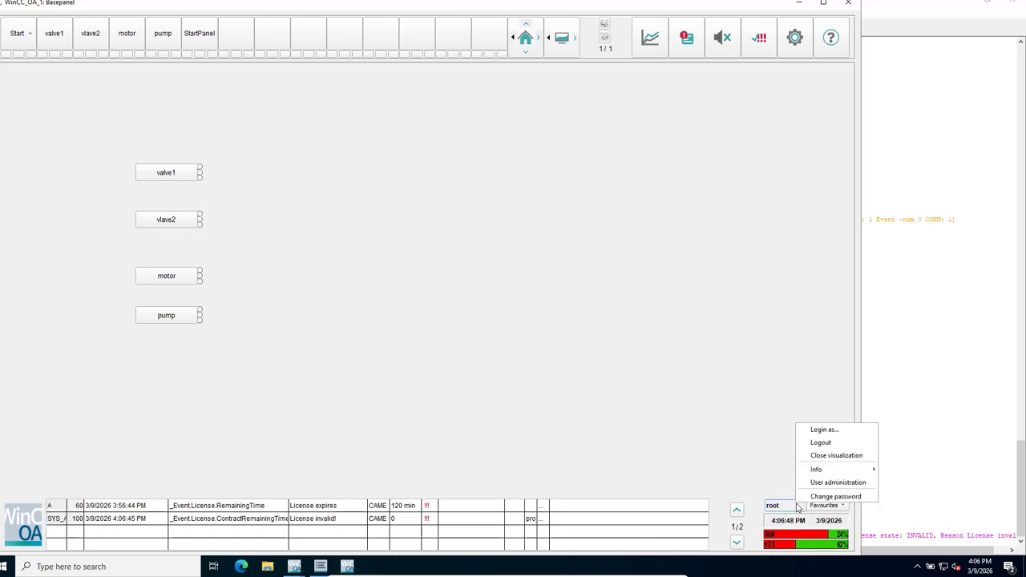
{"action": "left_click", "coordinate": [837, 433]}
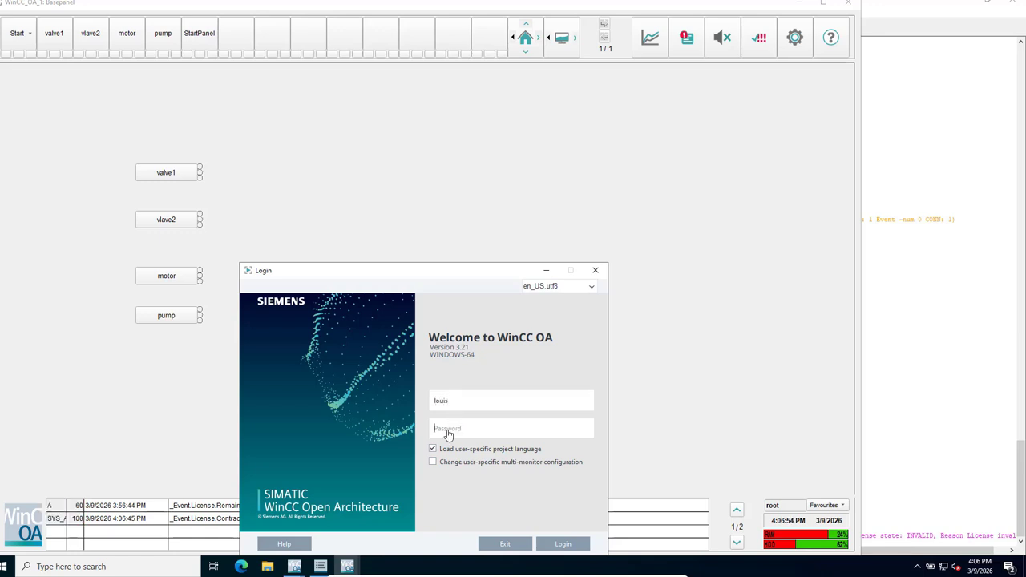
{"action": "type", "text": "*"}
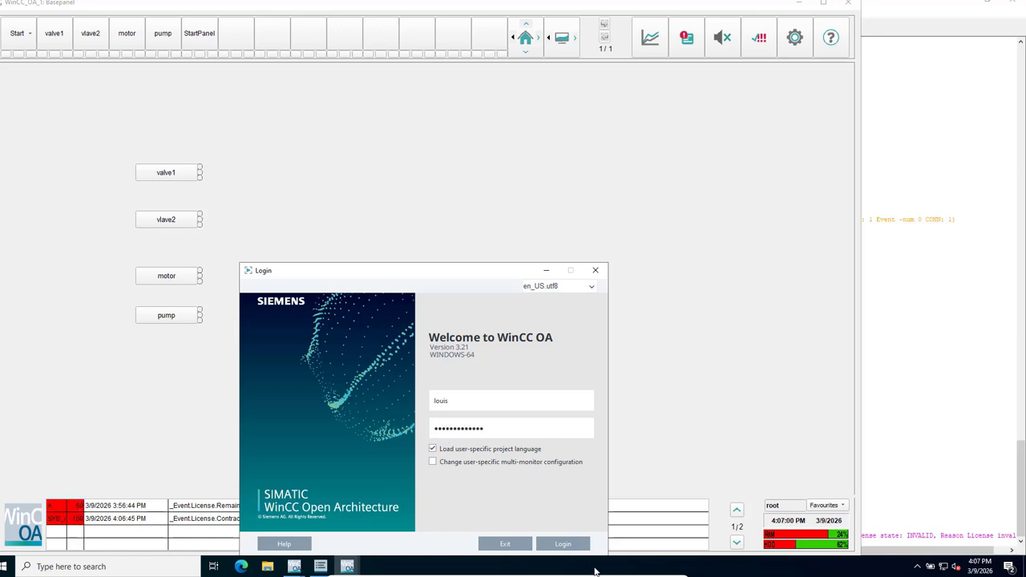
{"action": "left_click", "coordinate": [563, 544]}
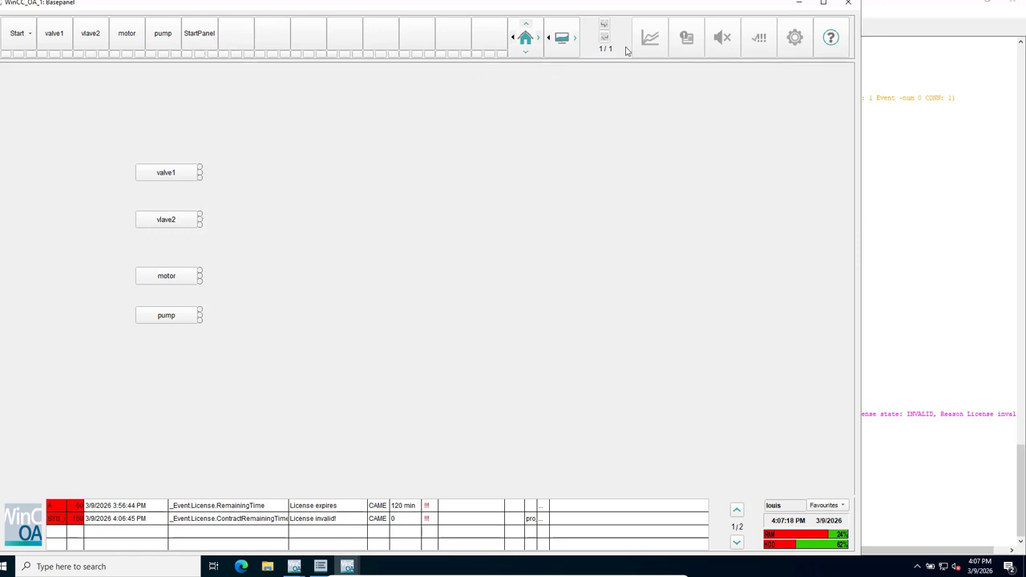
Dismiss the panel-not-found warning, then open valve1 and open and close the valve.
{"action": "left_click", "coordinate": [239, 42]}
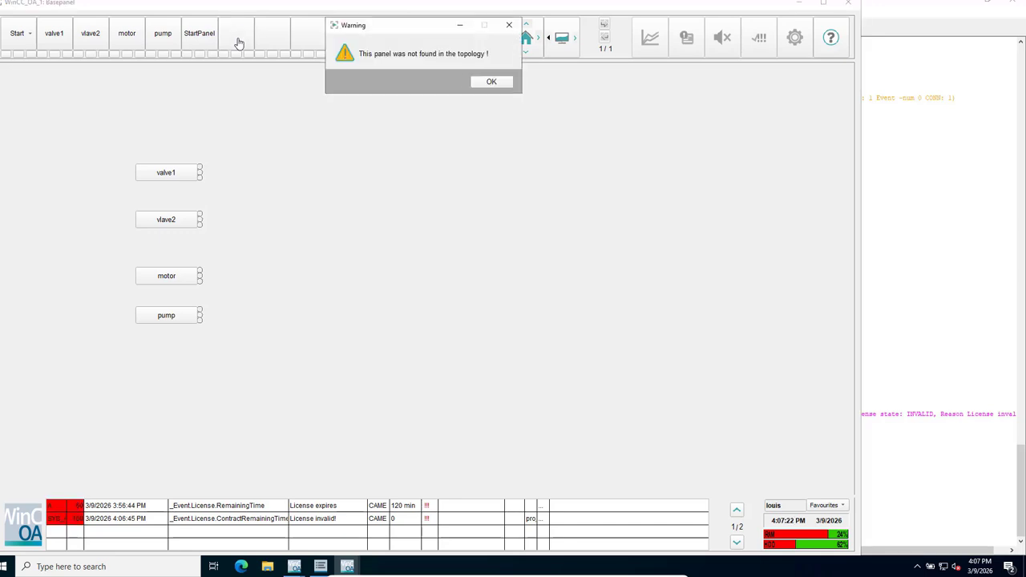
{"action": "left_click", "coordinate": [489, 83]}
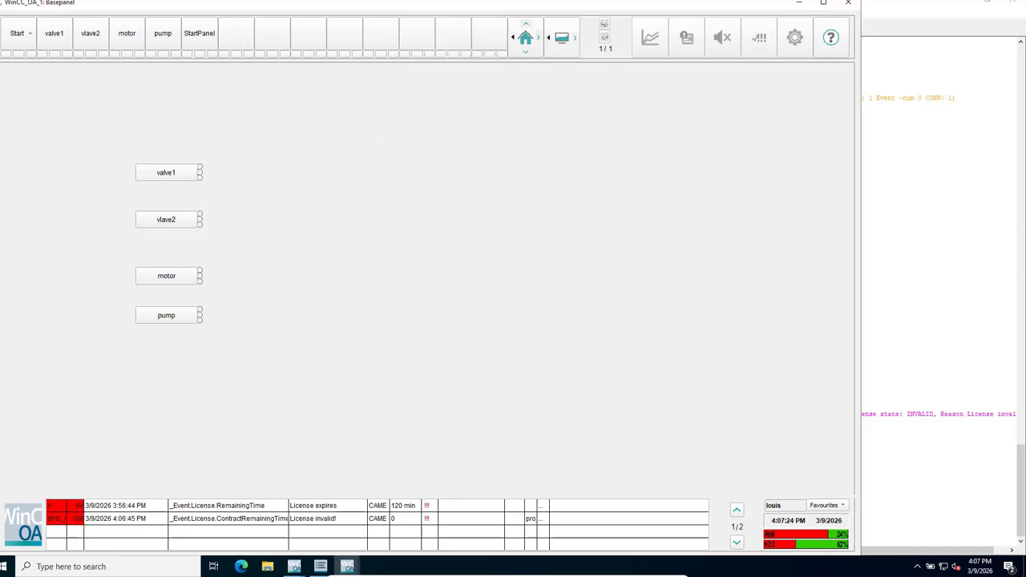
{"action": "left_click", "coordinate": [165, 178]}
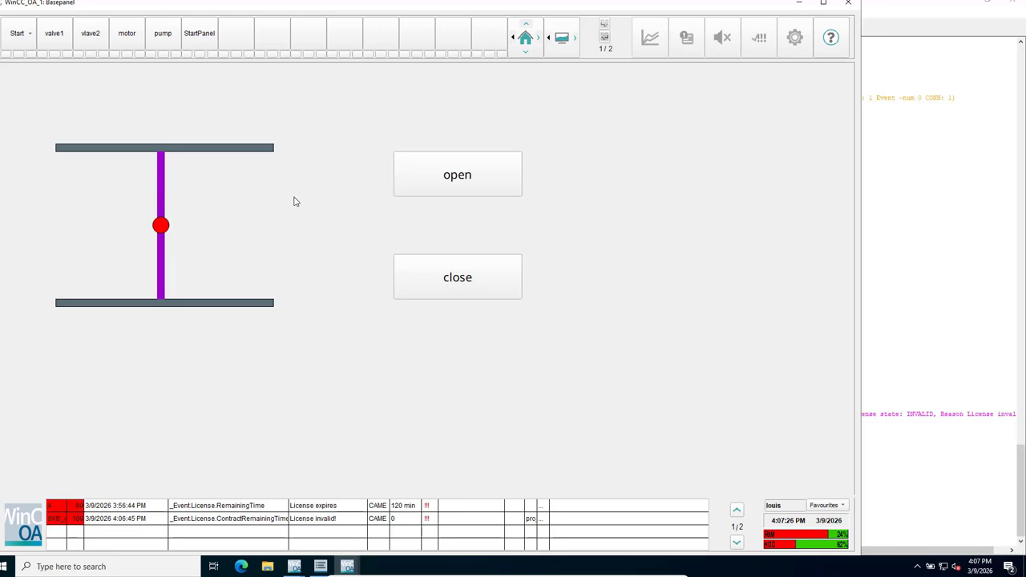
{"action": "left_click", "coordinate": [439, 182]}
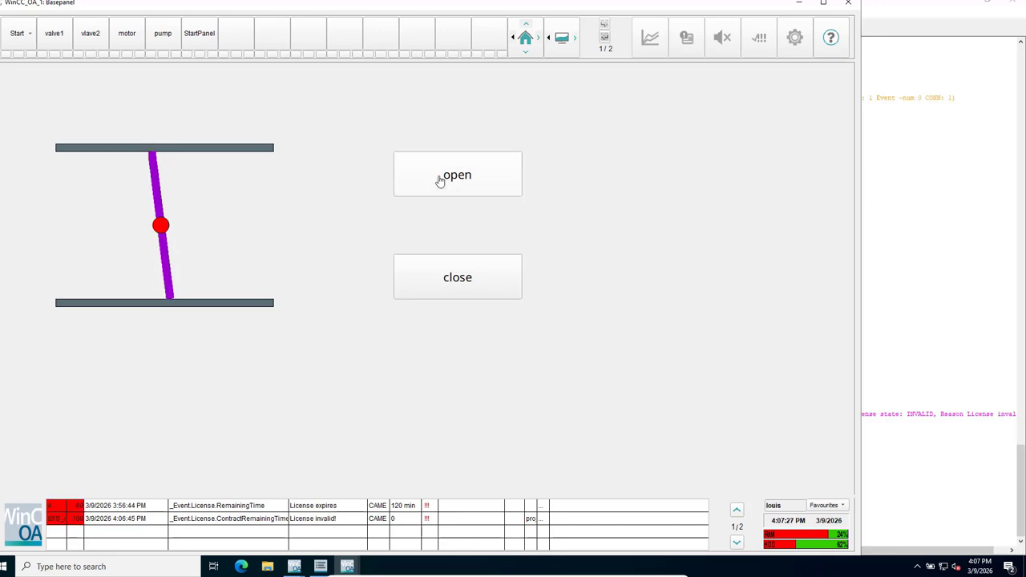
{"action": "left_click", "coordinate": [460, 278]}
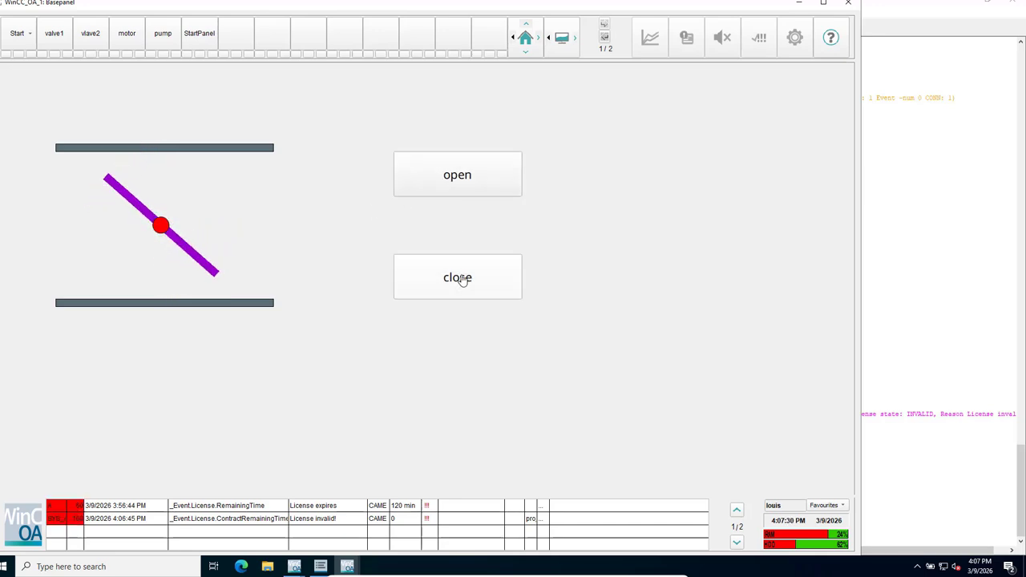
Open the motor and vlave2 panels, then close the Basepanel.
{"action": "left_click", "coordinate": [124, 36]}
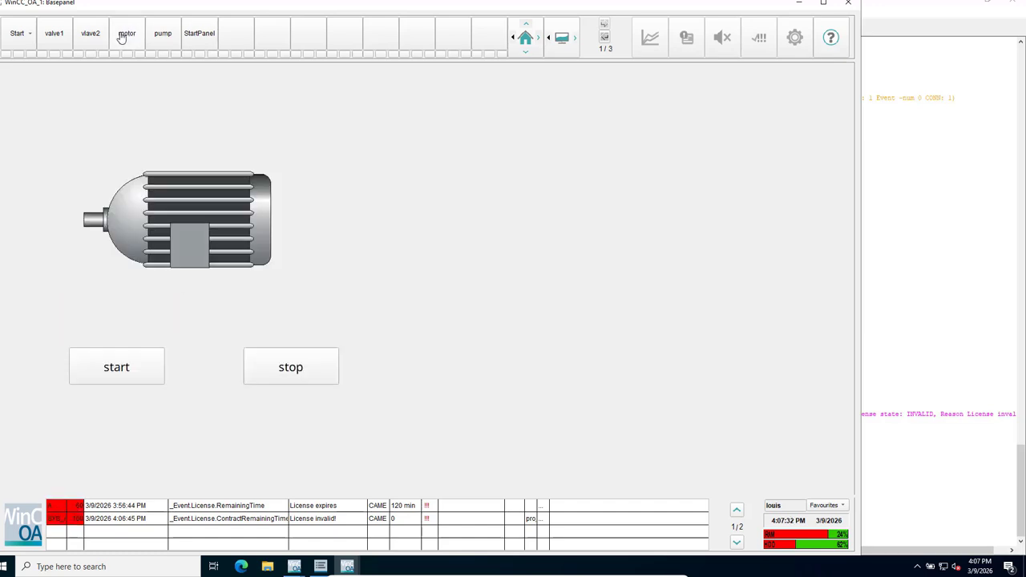
{"action": "left_click", "coordinate": [91, 36]}
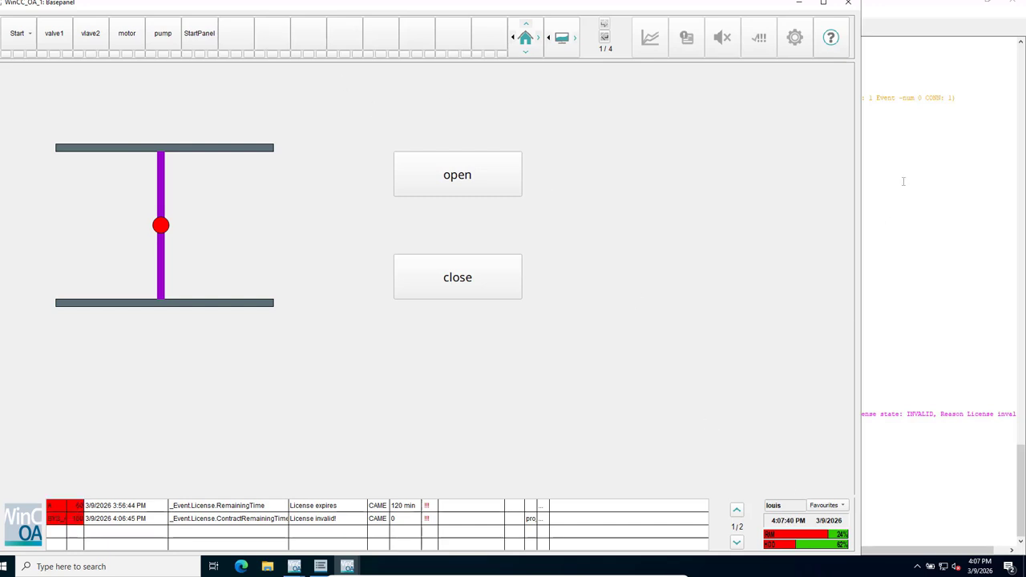
{"action": "left_click", "coordinate": [851, 6]}
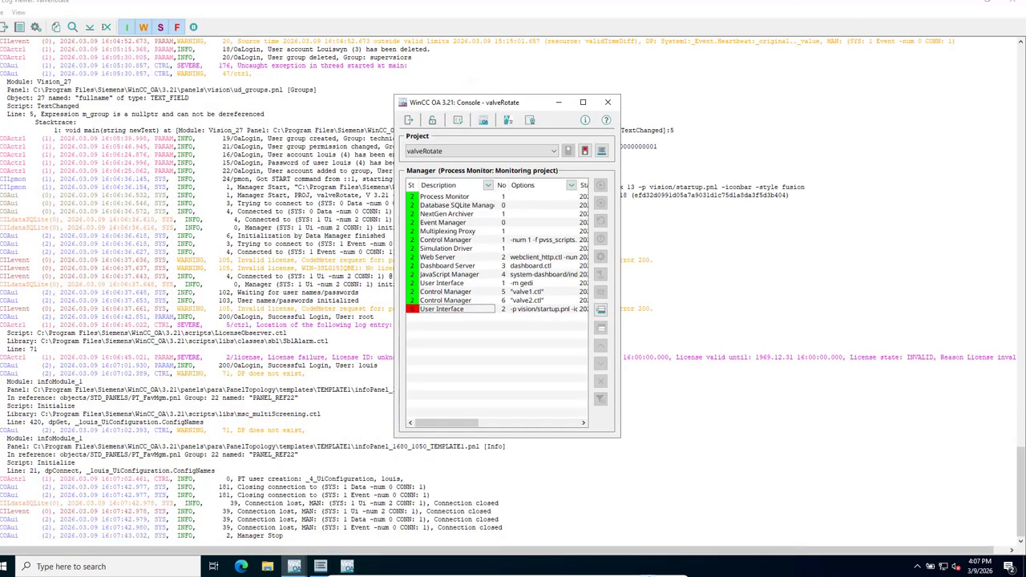
{"action": "mouse_move", "coordinate": [663, 574]}
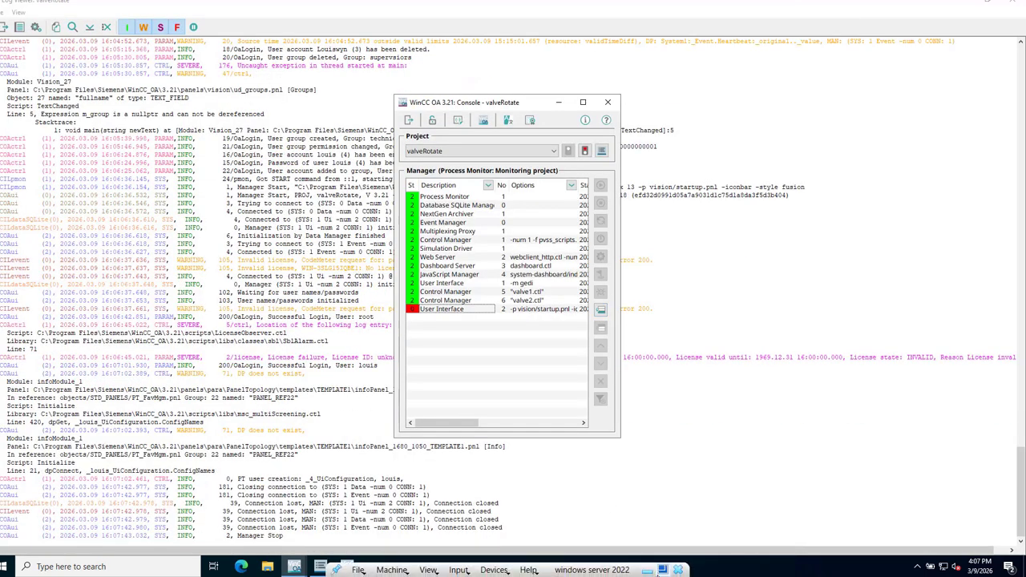
{"action": "left_click", "coordinate": [663, 571]}
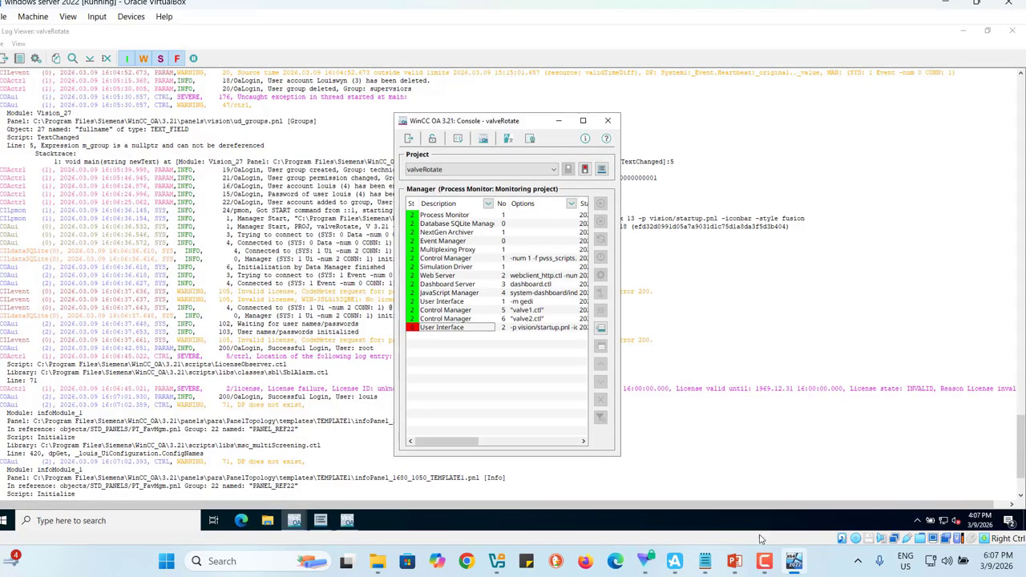